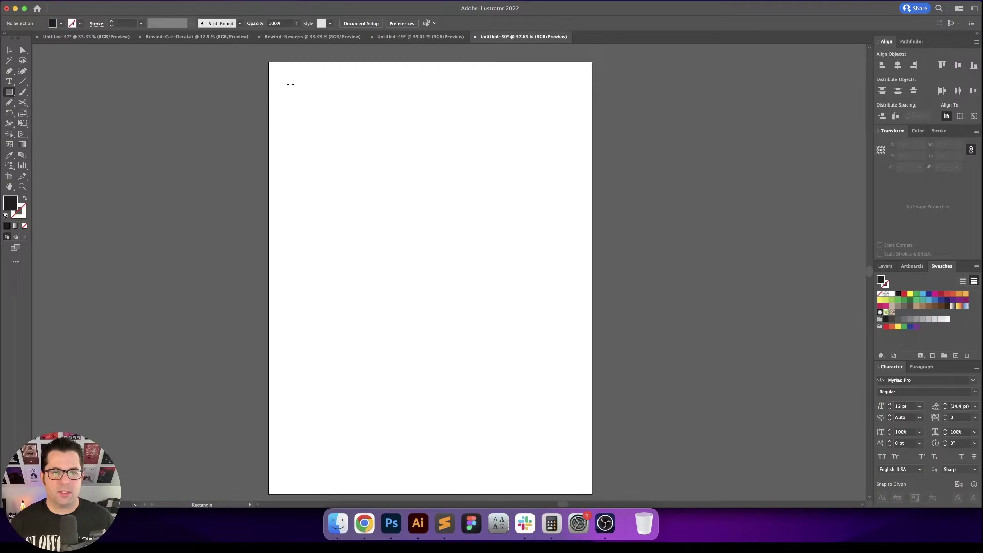
Draw a tall black rectangle about 7.77 by 19.47 in and align it to the artboard's upper-left corner.
left_click_drag(290, 84, 430, 435)
key("v")
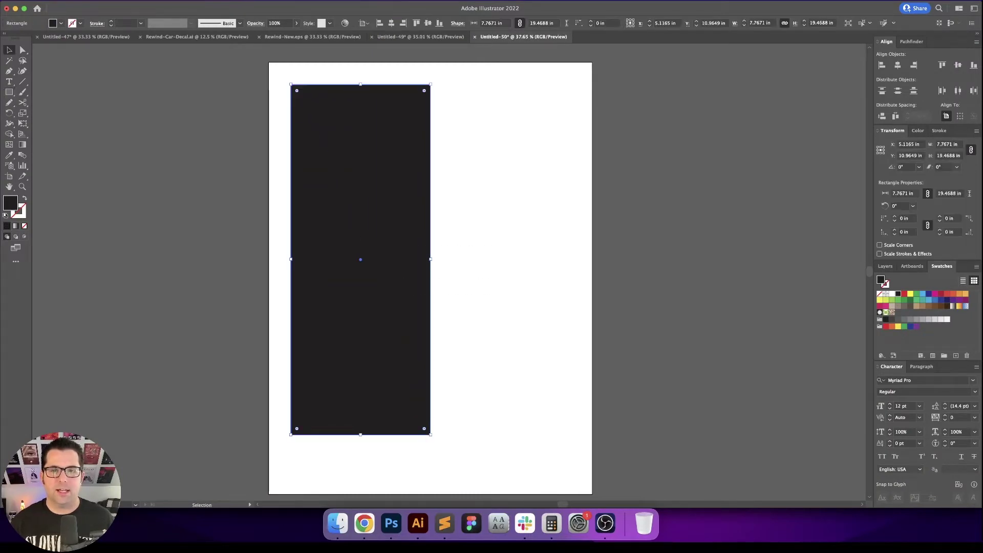
left_click(418, 23)
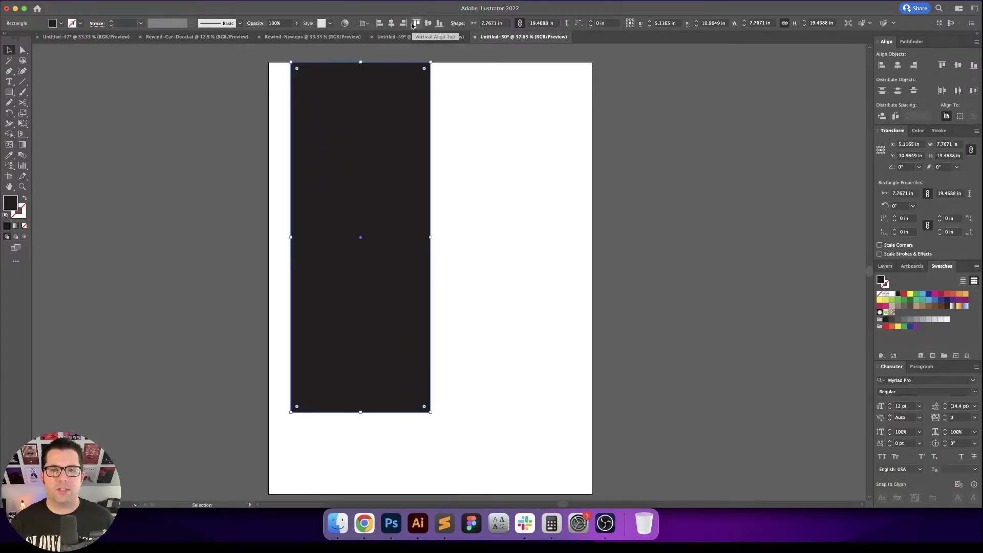
left_click(379, 24)
Move the black rectangle 2 in horizontally and 2 in vertically from the artboard's upper-left corner.
key("Return")
type("1")
key("Tab")
type("1")
key("Tab")
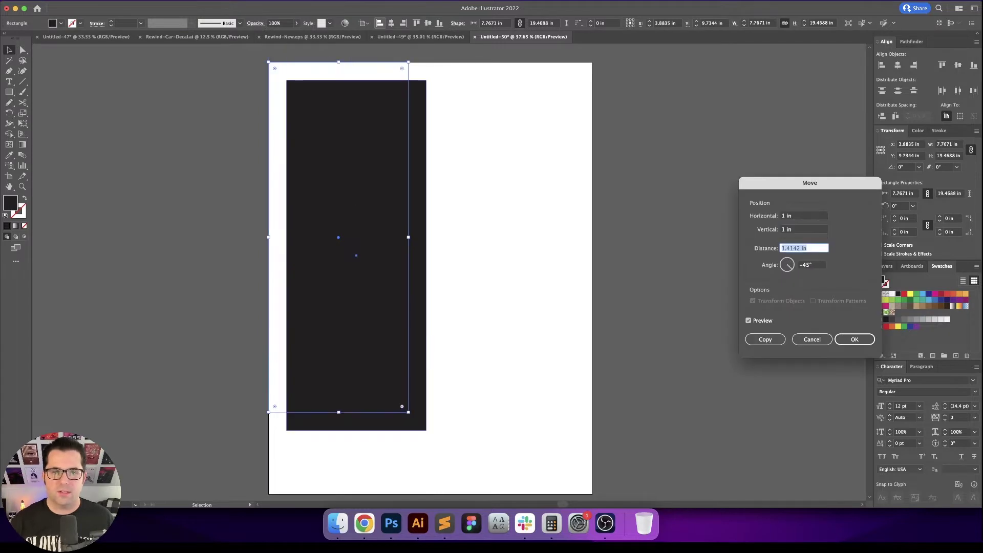
key("Tab")
key("Tab")
type("2")
key("Tab")
type("2")
key("Tab")
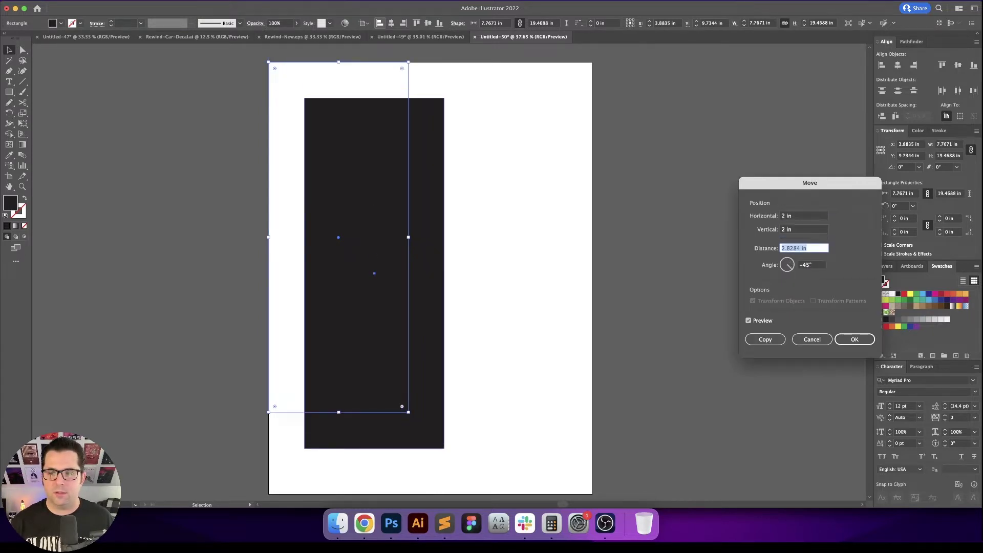
key("Return")
Set the black rectangle's width to 6 in, measured from its upper-left reference point with proportions unconstrained.
left_click_drag(456, 138, 450, 128)
left_click_drag(473, 129, 359, 186)
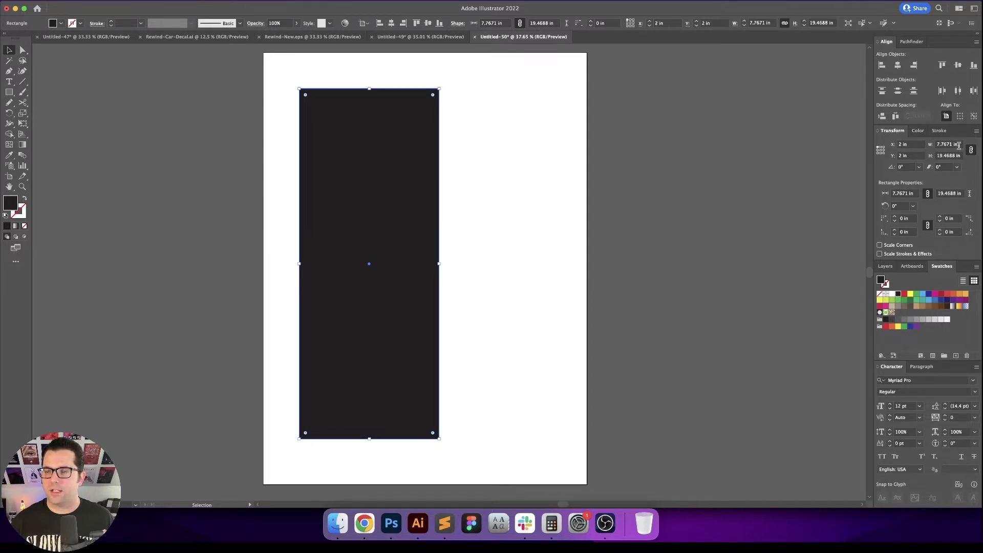
key("Up")
key("Down")
key("Down")
key("Down")
key("Down")
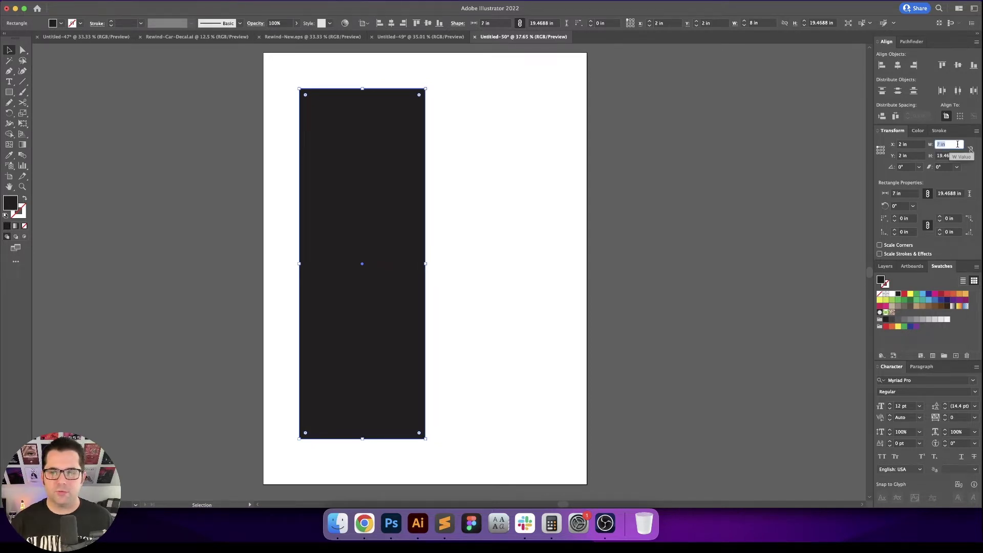
key("Up")
key("Up")
key("Up")
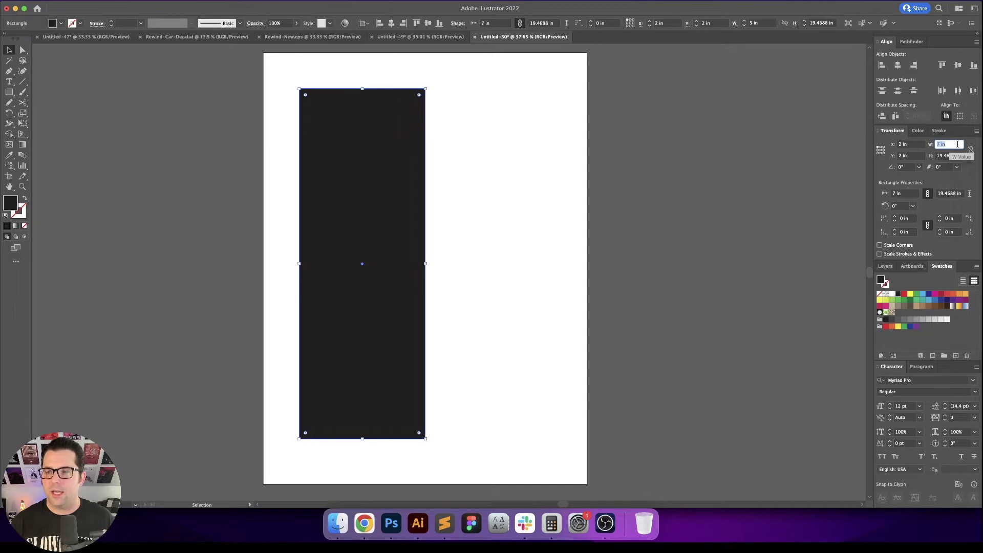
key("Down")
key("Up")
key("Up")
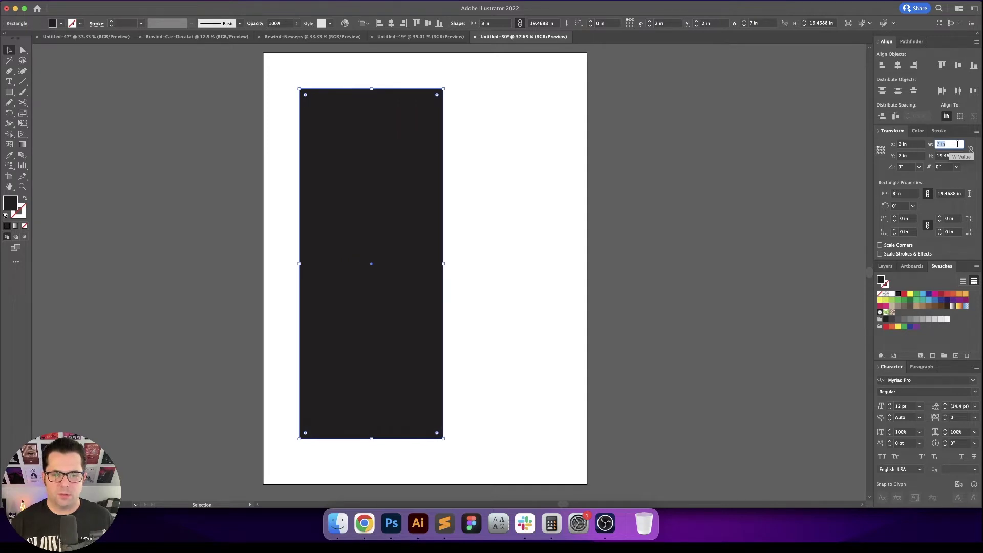
key("Down")
key("Down")
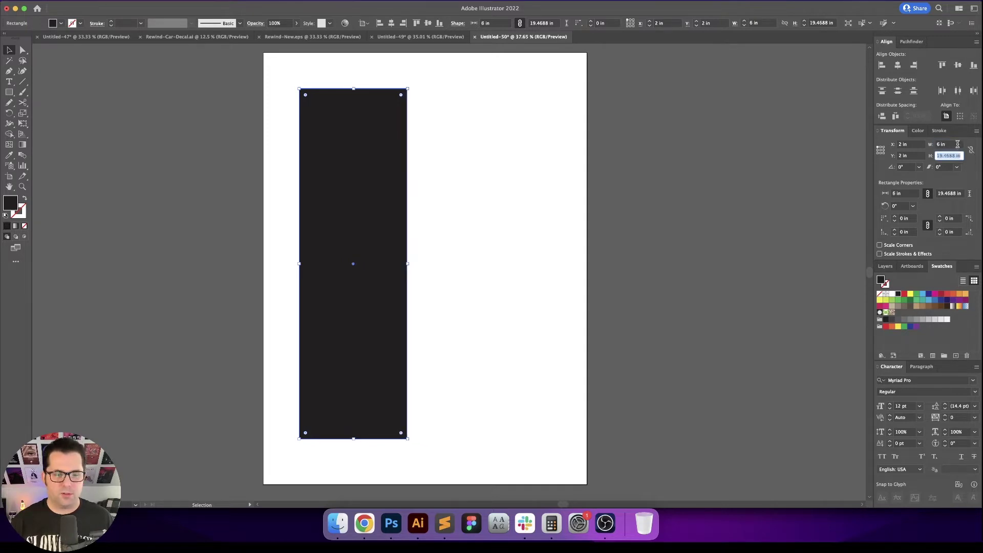
Set the black rectangle's height to 20 in and deselect it.
key("Up")
key("Up")
key("Up")
key("Down")
key("Down")
key("Return")
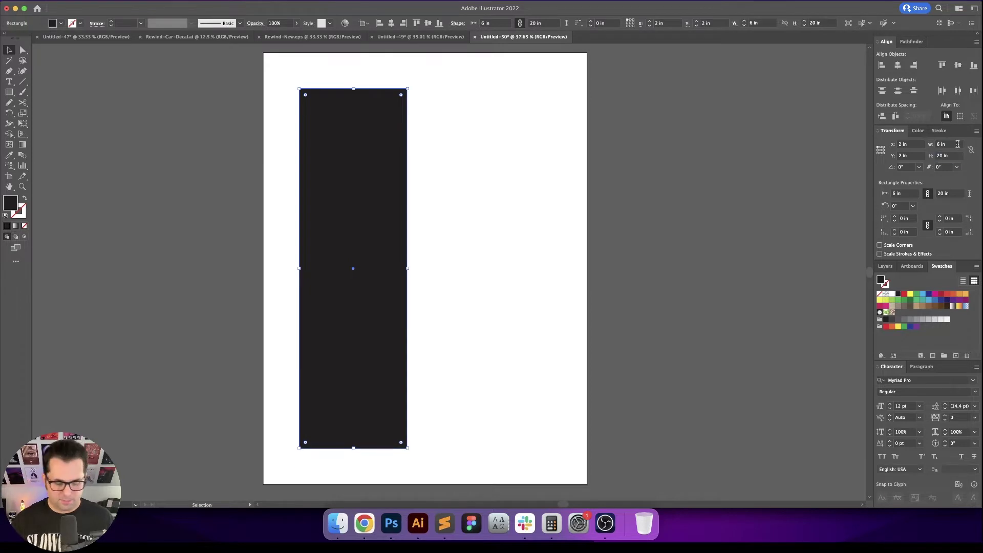
left_click(612, 199)
left_click_drag(608, 197, 615, 195)
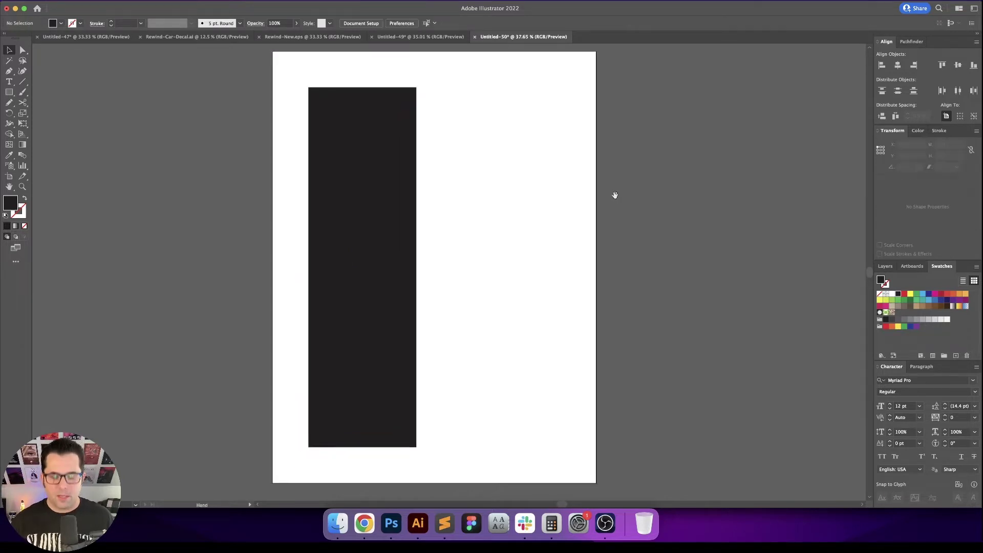
Draw an 18 by 24 in rectangle covering the whole artboard.
key("super+minus")
key("m")
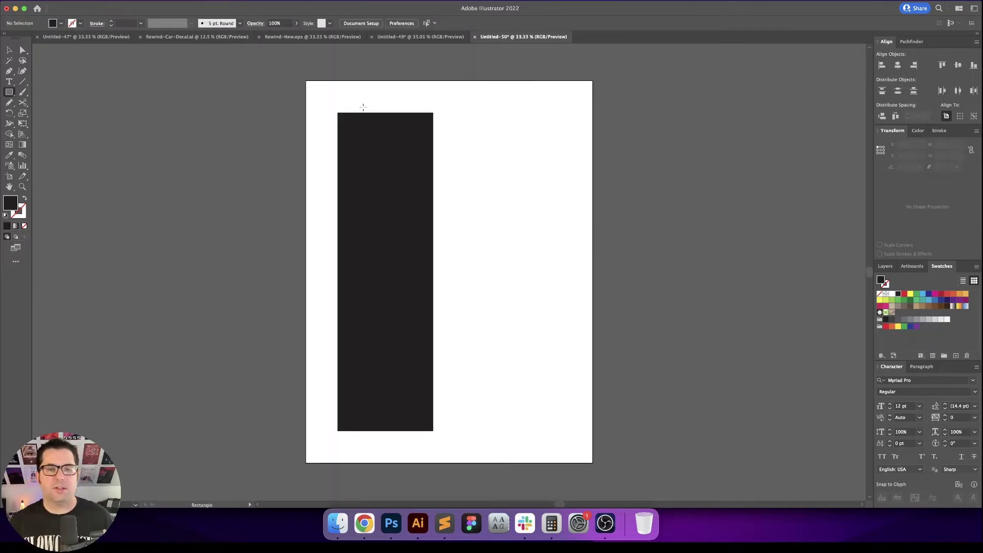
left_click_drag(306, 81, 593, 463)
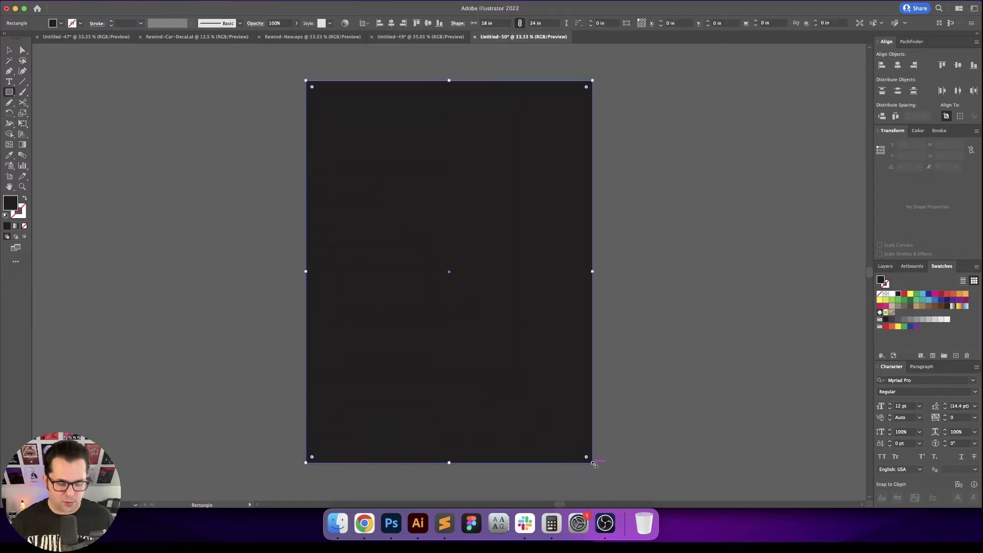
key("v")
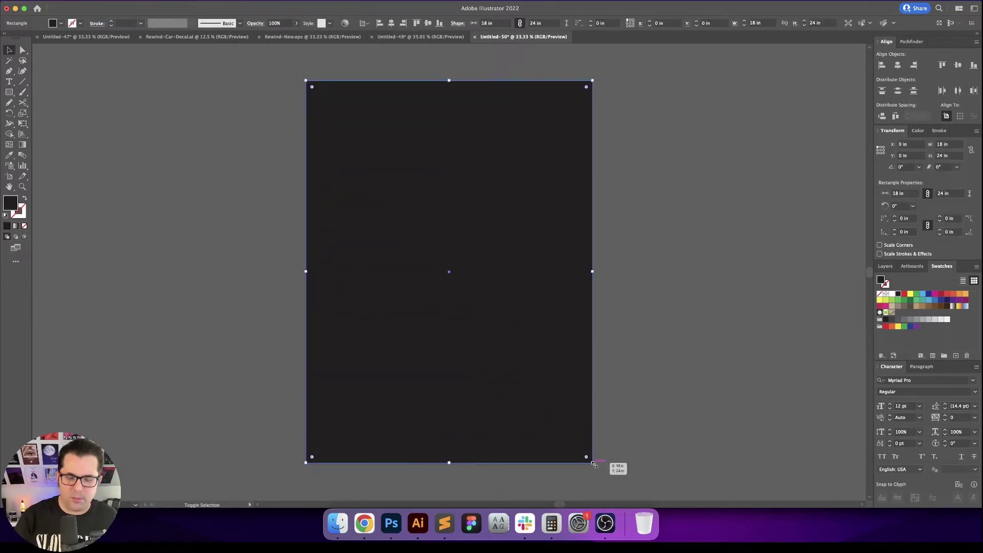
Fill the full-page rectangle with the yellow swatch and send it behind the black rectangle.
left_click(898, 326)
left_click(674, 314)
left_click_drag(673, 313, 644, 309)
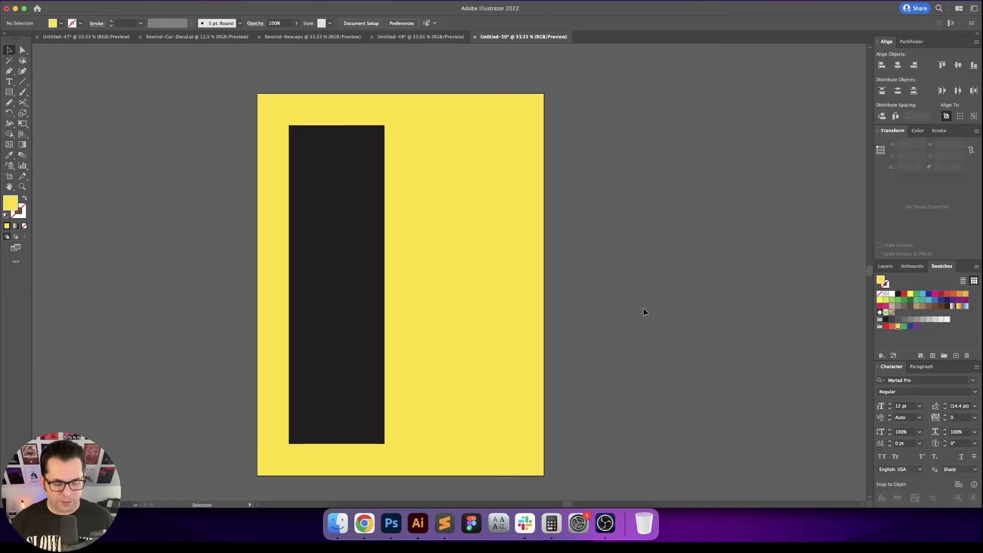
scroll(644, 312, "down", 1)
scroll(644, 312, "right", 2)
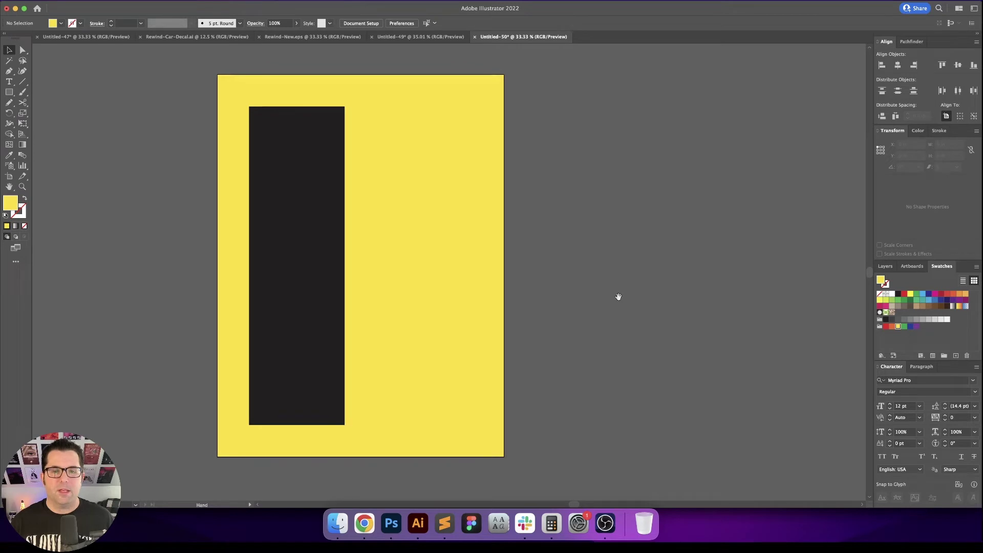
left_click(398, 123)
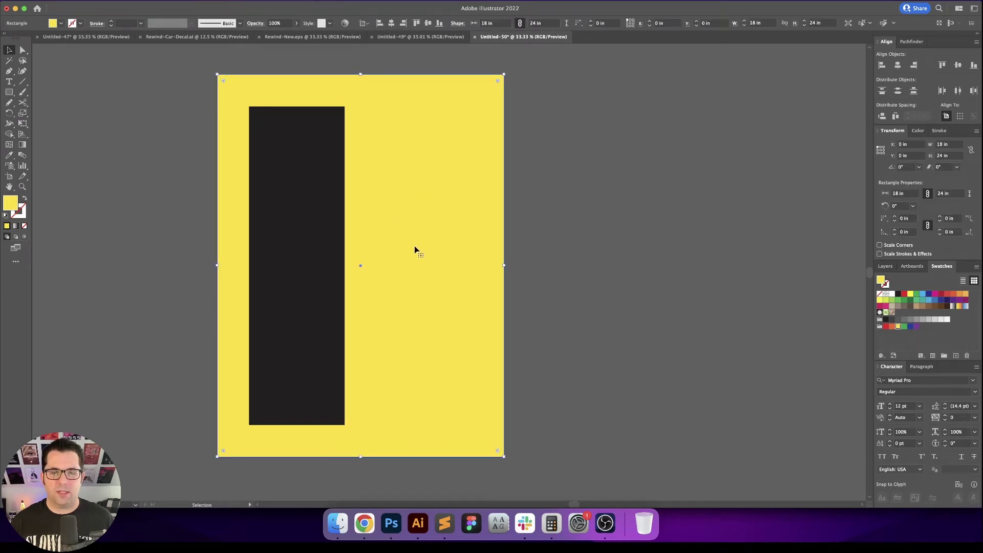
left_click(597, 246)
scroll(340, 204, "left", 2)
left_click(338, 198)
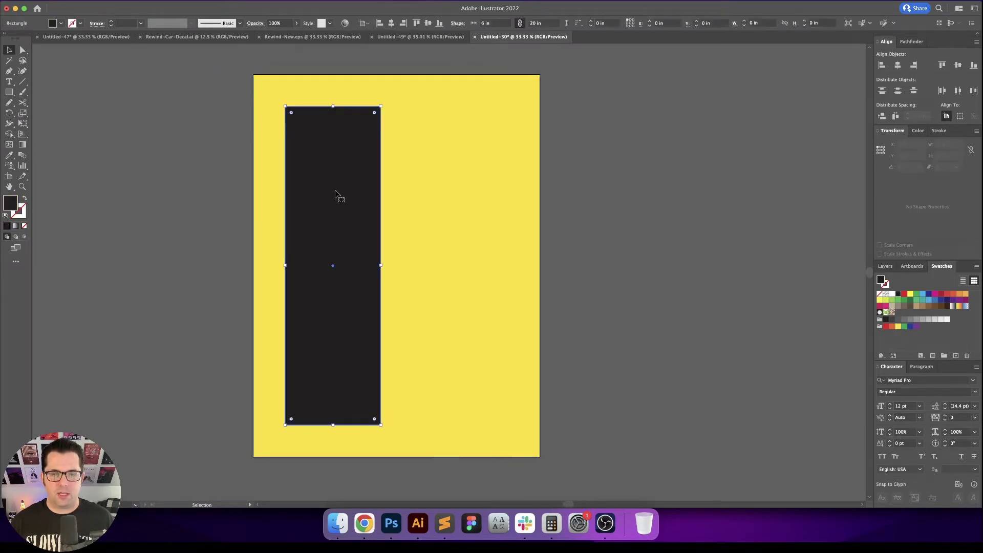
left_click(697, 206)
left_click_drag(696, 207, 696, 212)
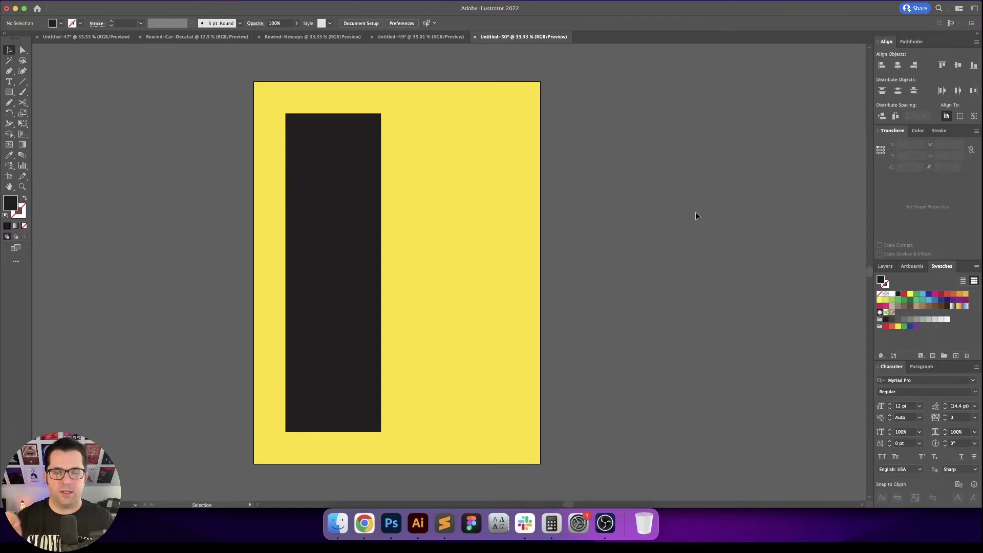
left_click_drag(696, 215, 704, 224)
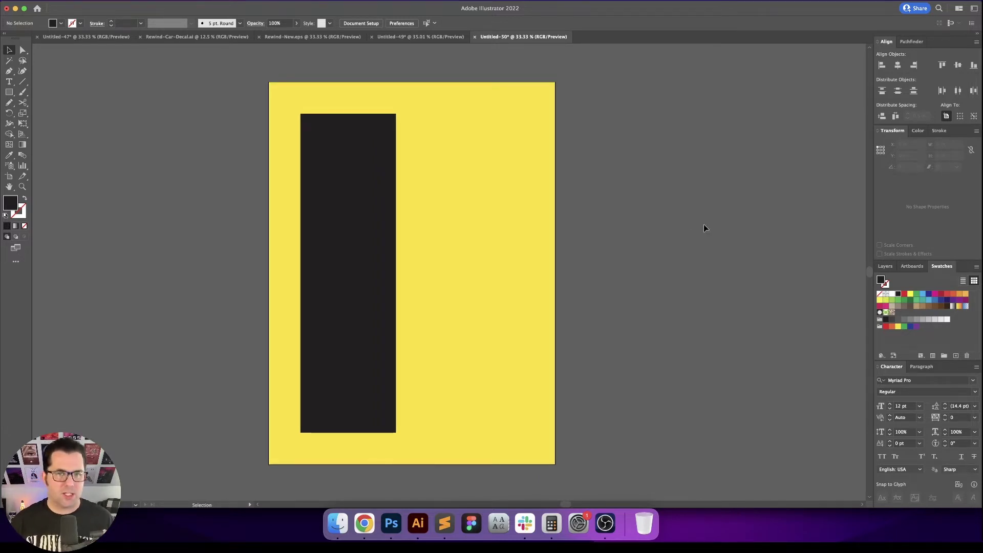
Add placeholder point text beside the artboard and scale it up to about 10.5 in wide.
key("super+0")
key("t")
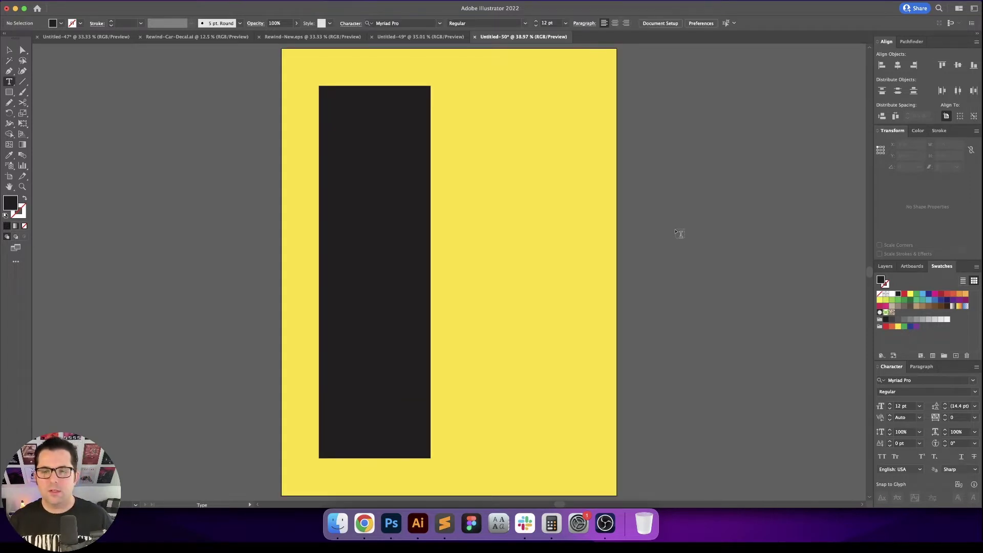
left_click(682, 228)
scroll(683, 234, "right", 5)
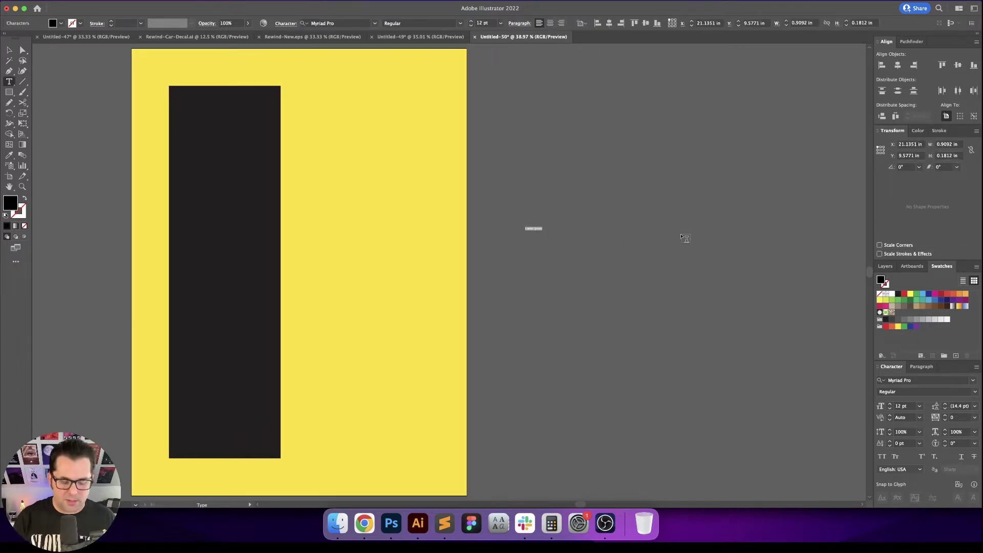
key("Escape")
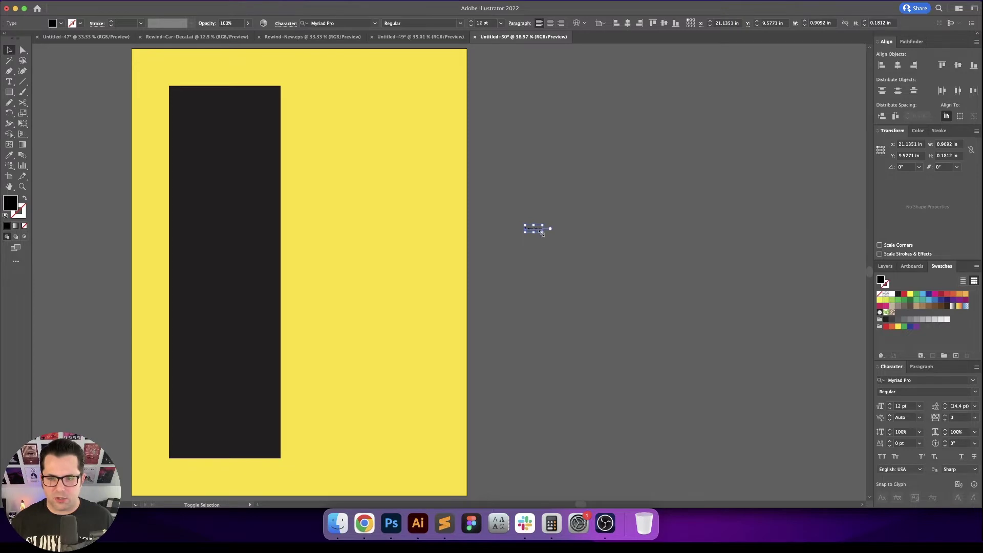
left_click_drag(542, 233, 721, 266)
Clear the Serif font filter and set the placeholder text in Forma DJR Text Bold.
left_click(346, 22)
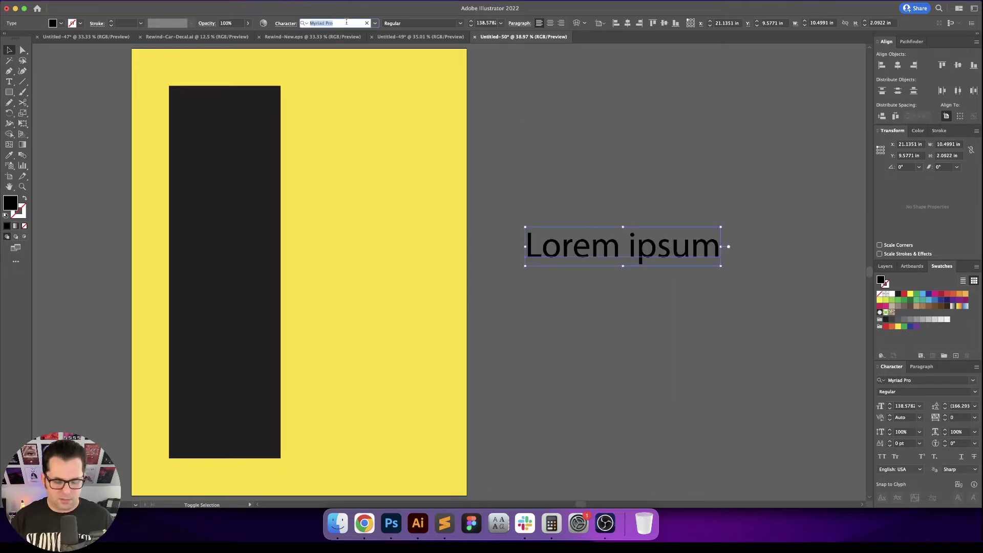
type("FORMA")
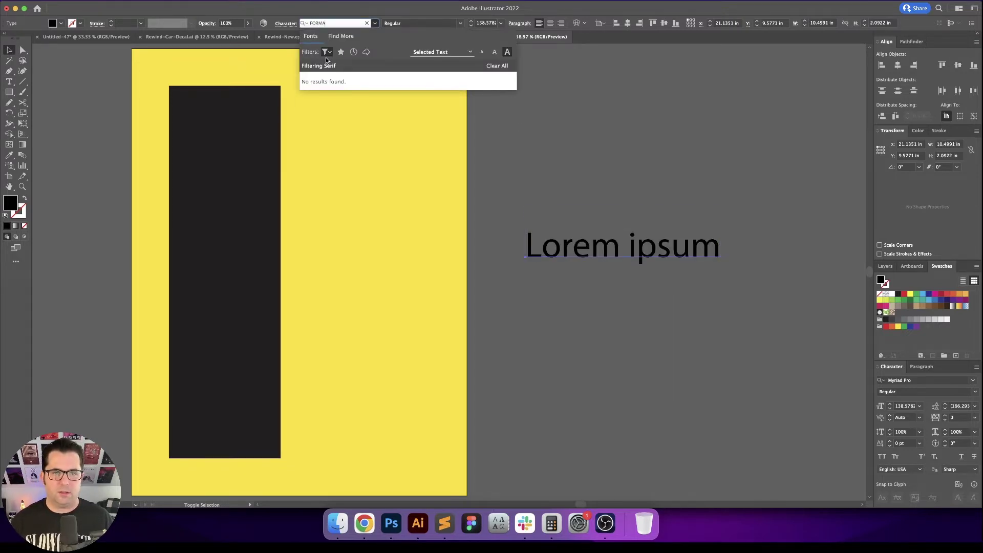
left_click(329, 53)
left_click(322, 68)
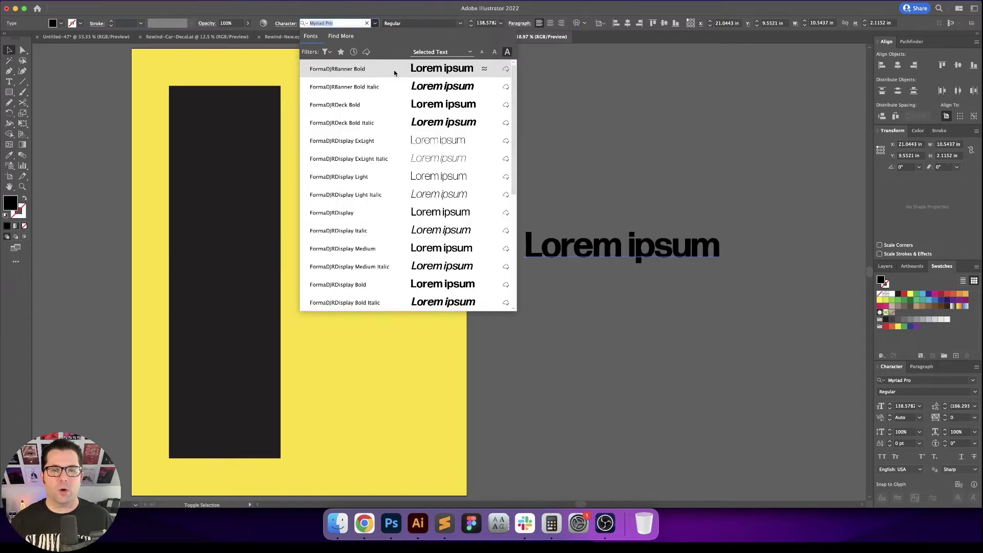
scroll(405, 138, "down", 5)
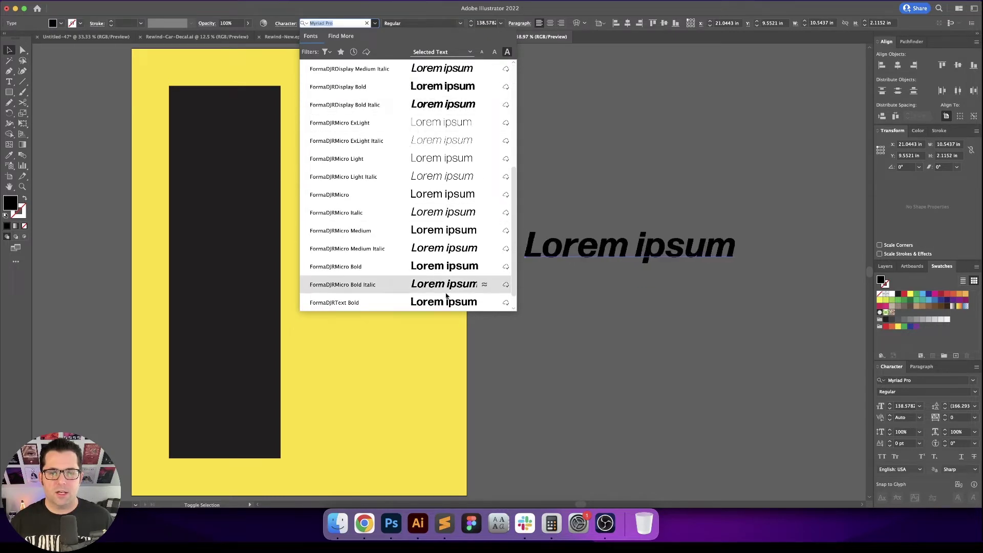
scroll(453, 273, "down", 1)
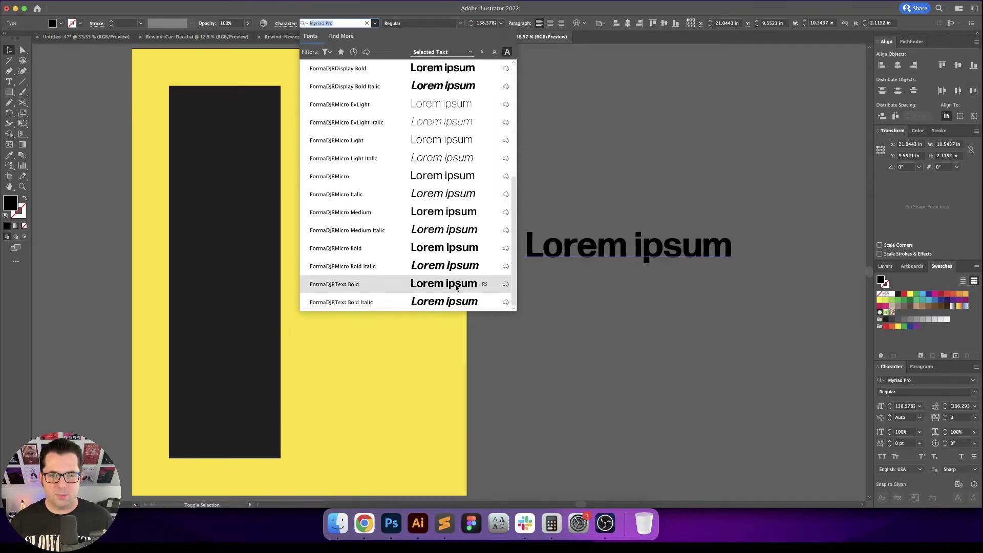
left_click(456, 288)
scroll(563, 205, "right", 3)
left_click(521, 190)
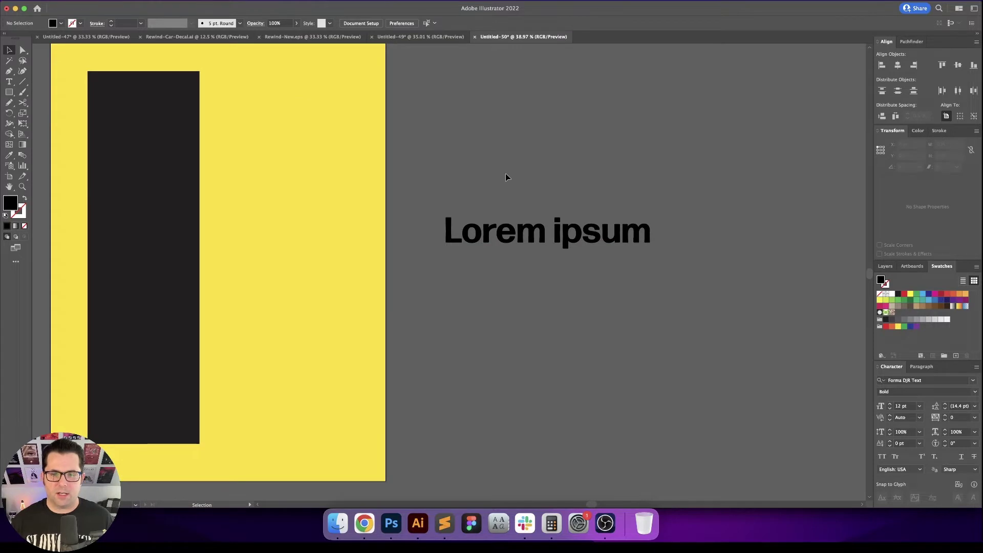
Replace the placeholder text with "Downton Abbey".
double_click(528, 235)
triple_click(531, 236)
type("D")
key("Return")
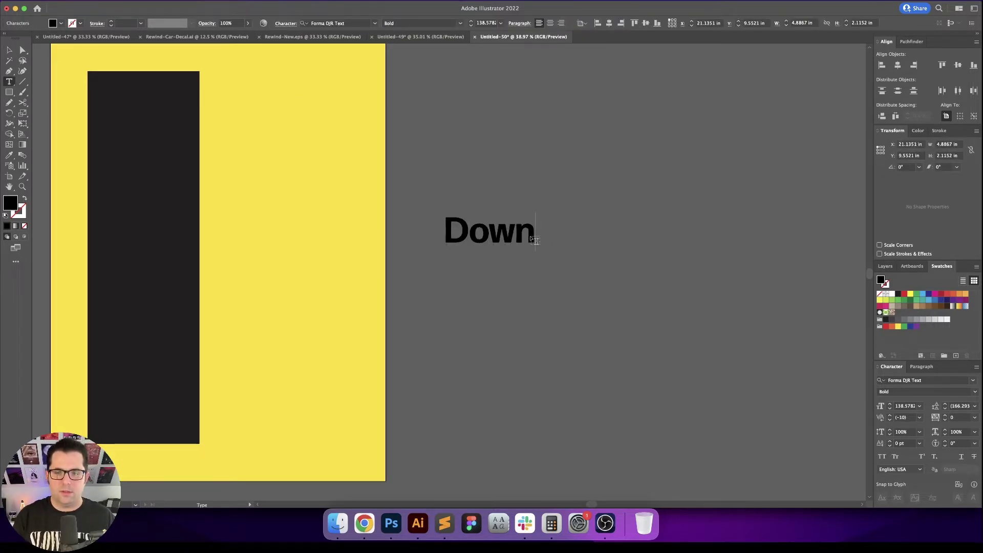
type("ownton Abbey")
key("Escape")
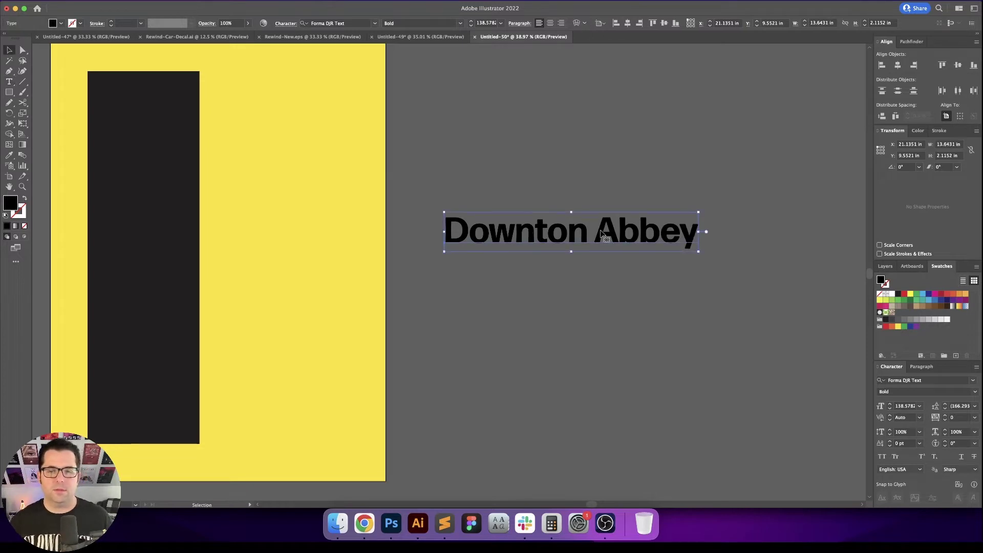
Split the title into two lines before "Abbey" and place it on the yellow area beside the black rectangle.
left_click_drag(602, 235, 425, 236)
scroll(425, 236, "left", 5)
double_click(548, 229)
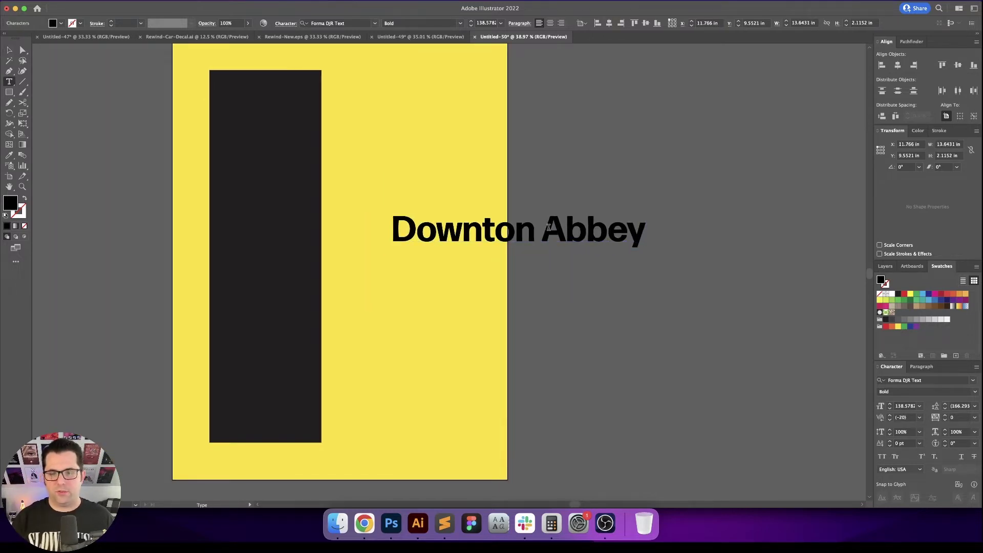
key("Return")
key("Escape")
scroll(549, 227, "left", 3)
left_click_drag(506, 241, 447, 331)
scroll(579, 292, "left", 3)
left_click(643, 299)
scroll(662, 300, "left", 2)
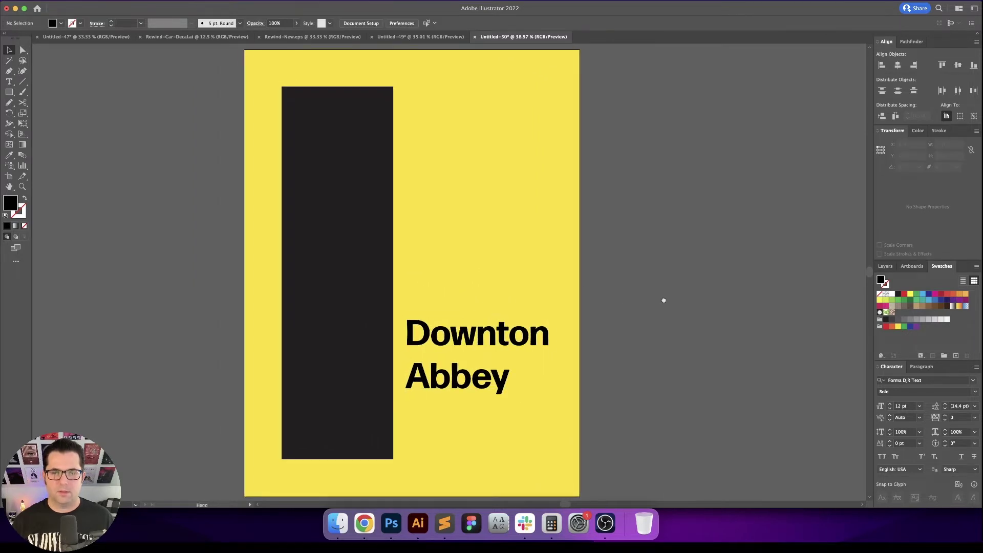
Move the title up beside the middle of the black rectangle and set its kerning to Optical.
left_click_drag(537, 344, 538, 272)
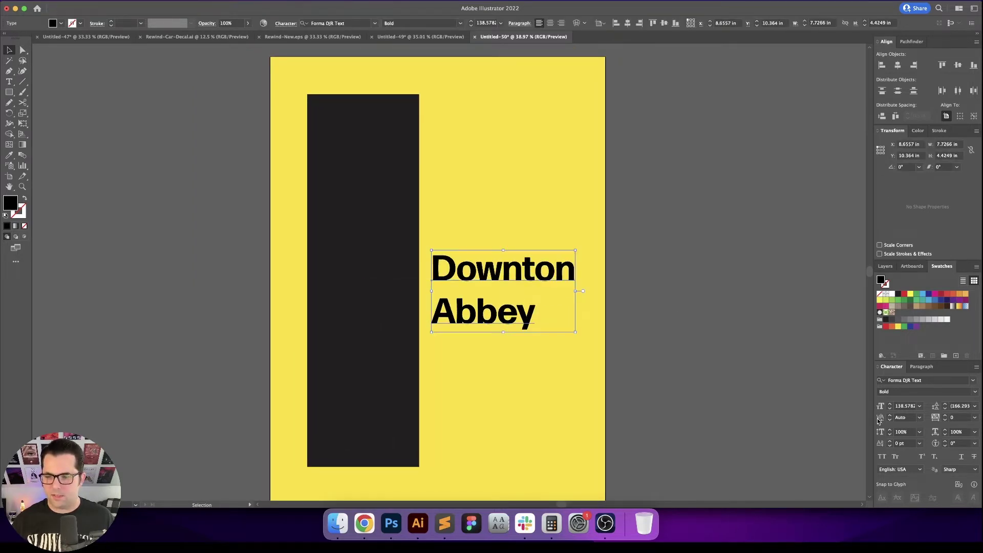
left_click(919, 418)
left_click(866, 257)
left_click(768, 319)
scroll(761, 316, "down", 1)
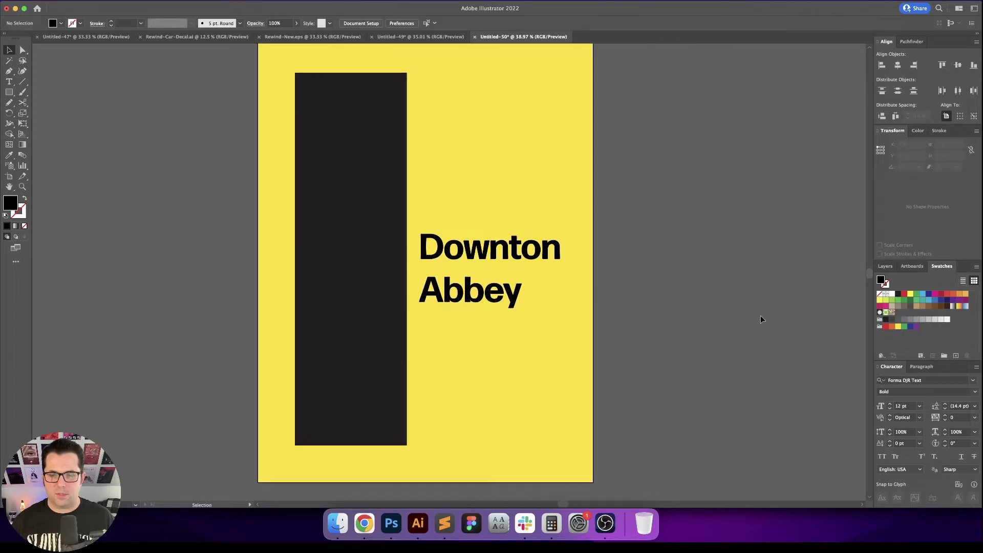
scroll(737, 337, "up", 2)
scroll(488, 291, "down", 1)
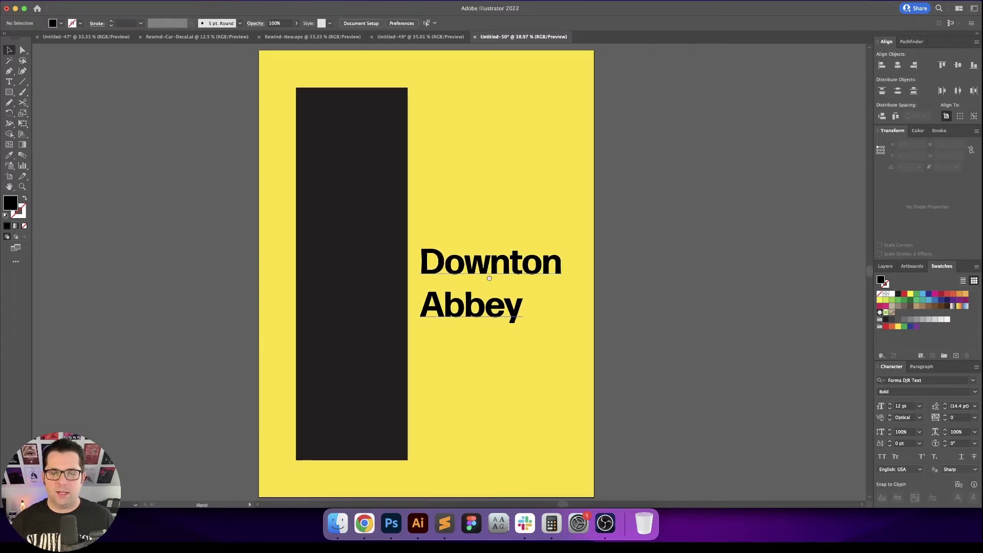
left_click(501, 269)
left_click(731, 268)
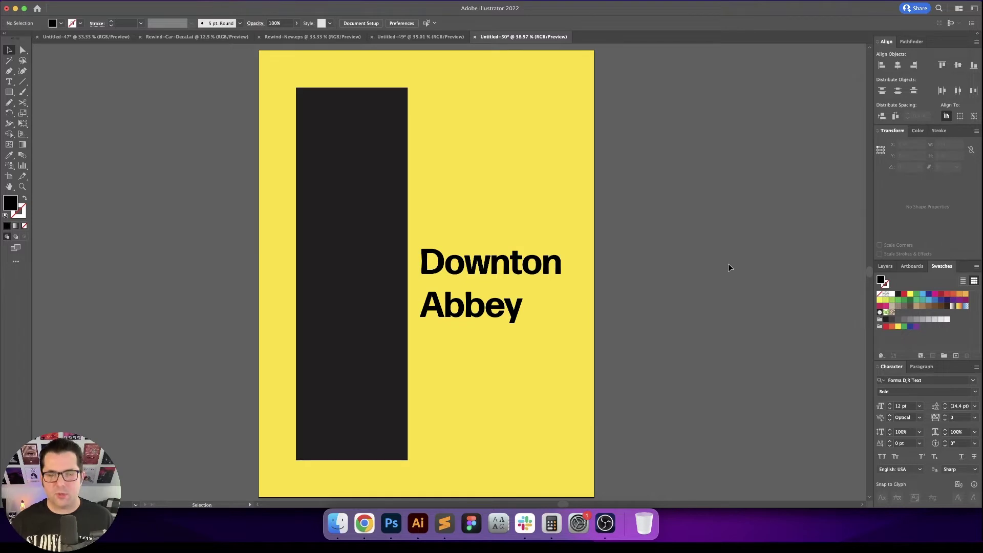
left_click_drag(713, 275, 718, 271)
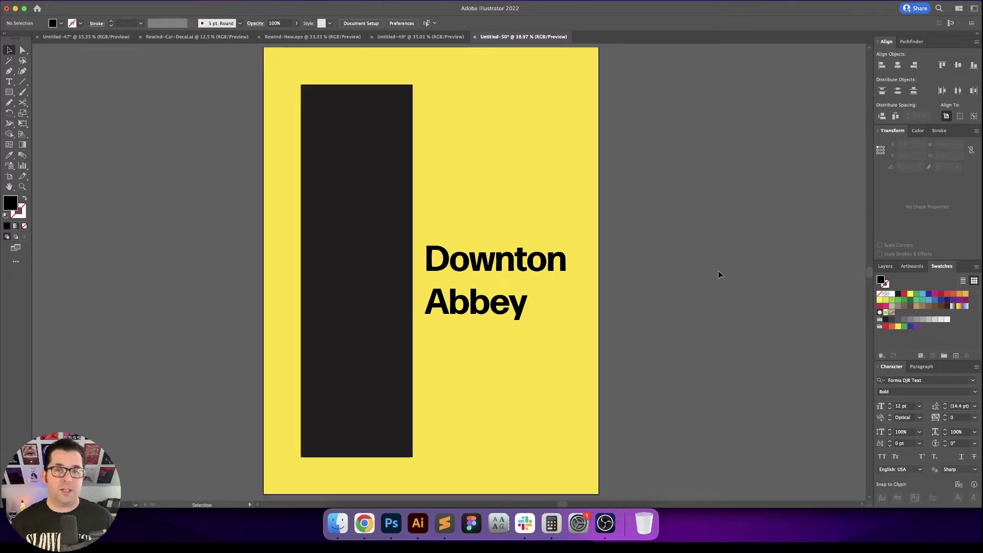
Set the Downton Abbey title's font size and leading to 120 pt.
left_click(520, 269)
left_click(905, 406)
type("120")
key("Tab")
type("120")
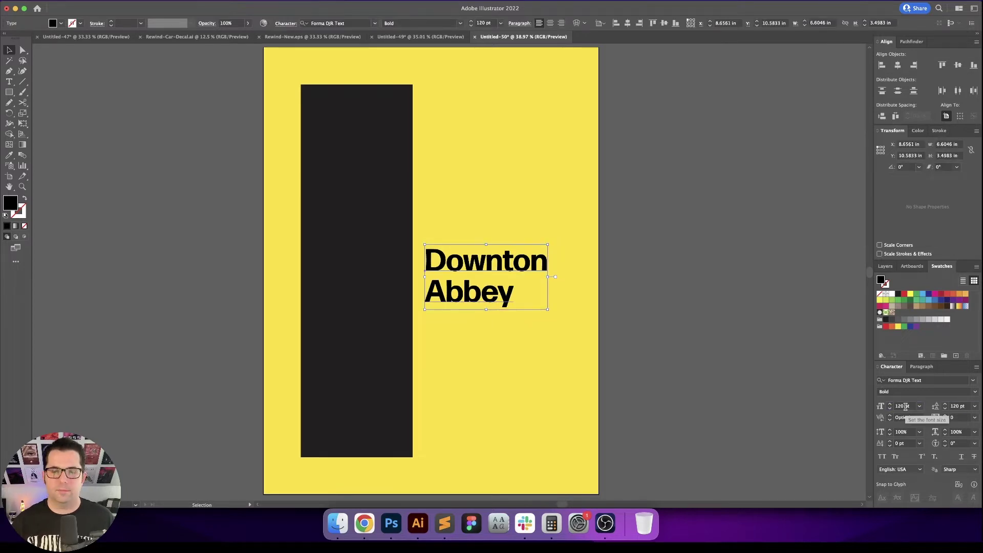
Tighten the kerning between individual letter pairs of the Downton Abbey title at full zoom.
key("super+1")
left_click(909, 417)
type("-20")
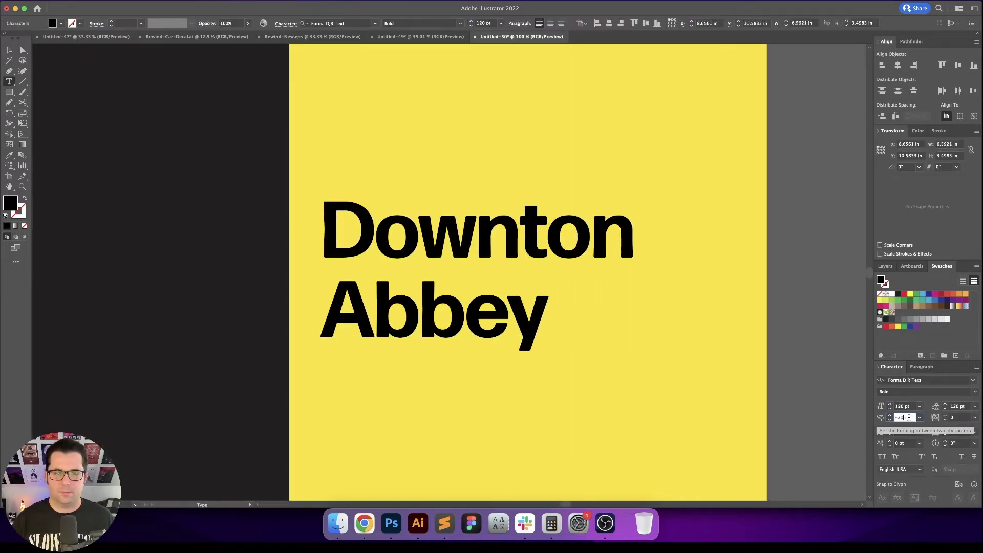
key("Return")
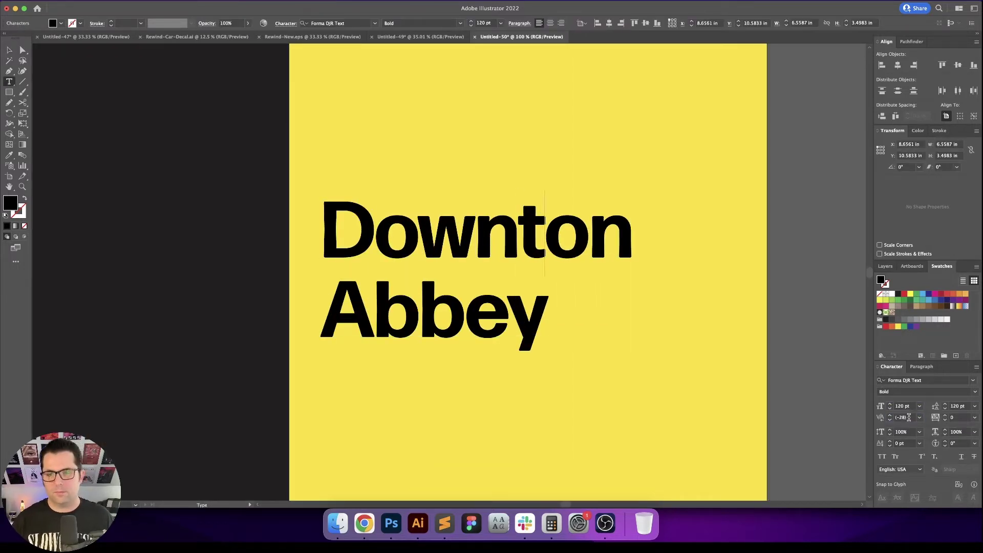
left_click(909, 418)
key("shift+Down")
key("Right")
key("alt+Left")
key("alt+Left")
key("alt+Left")
key("Escape")
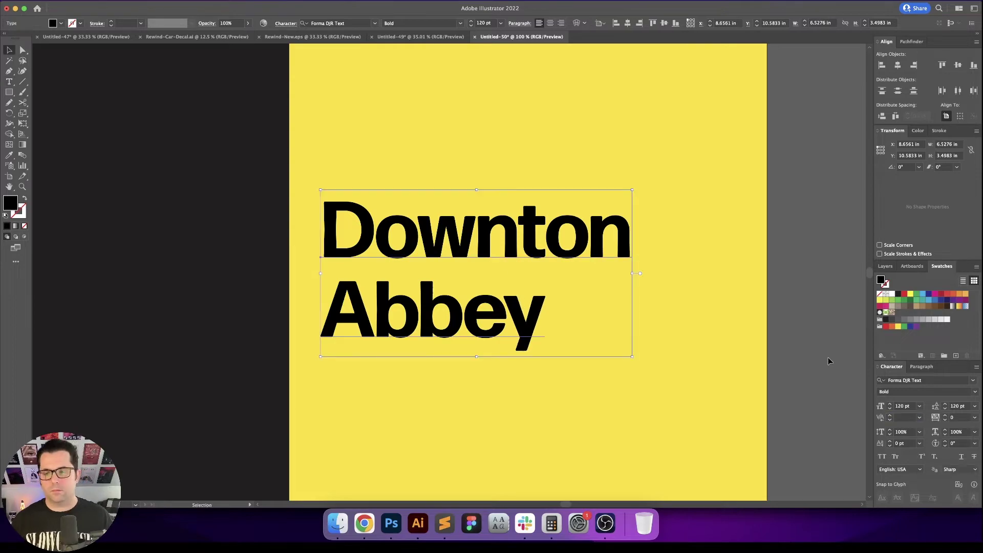
left_click(829, 360)
scroll(388, 271, "down", 5)
left_click_drag(432, 270, 742, 311)
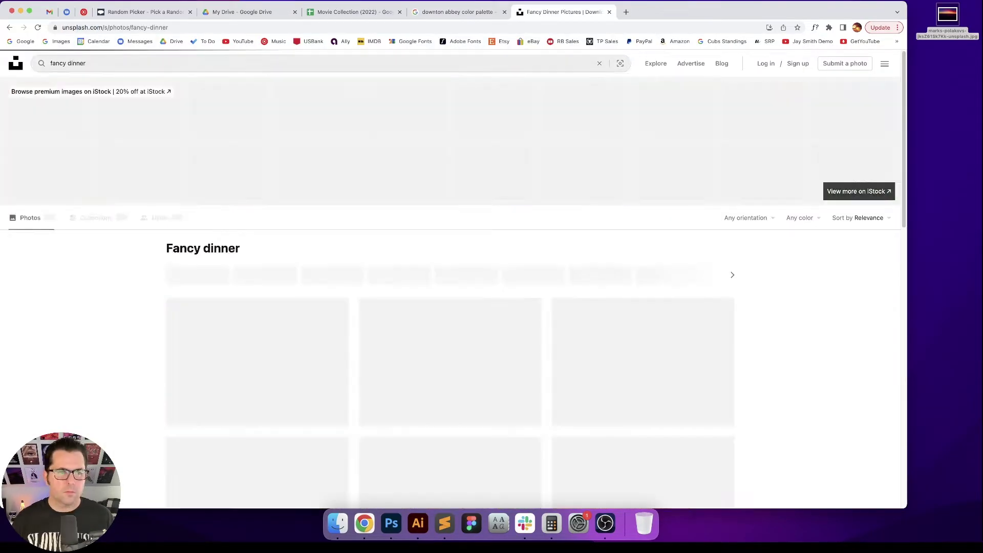
Switch to Chrome and look through Unsplash photos for "early 1900s", "fancy dinner" and "castle".
scroll(874, 160, "down", 20)
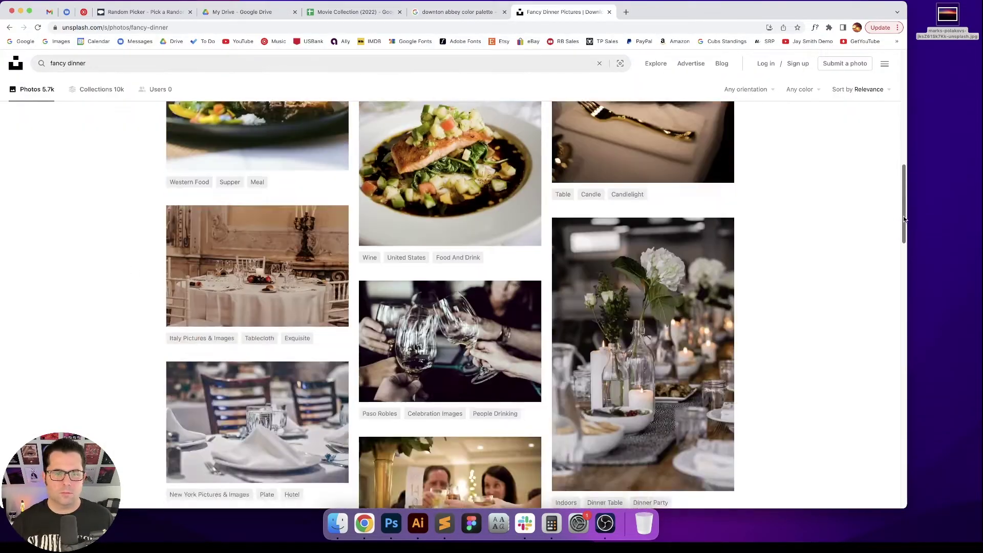
scroll(790, 319, "up", 10)
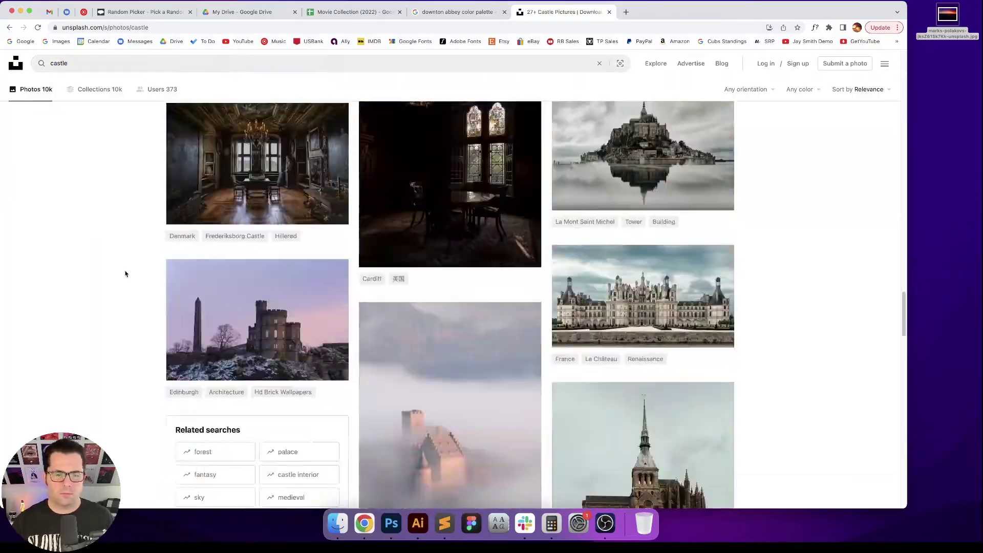
scroll(126, 274, "down", 20)
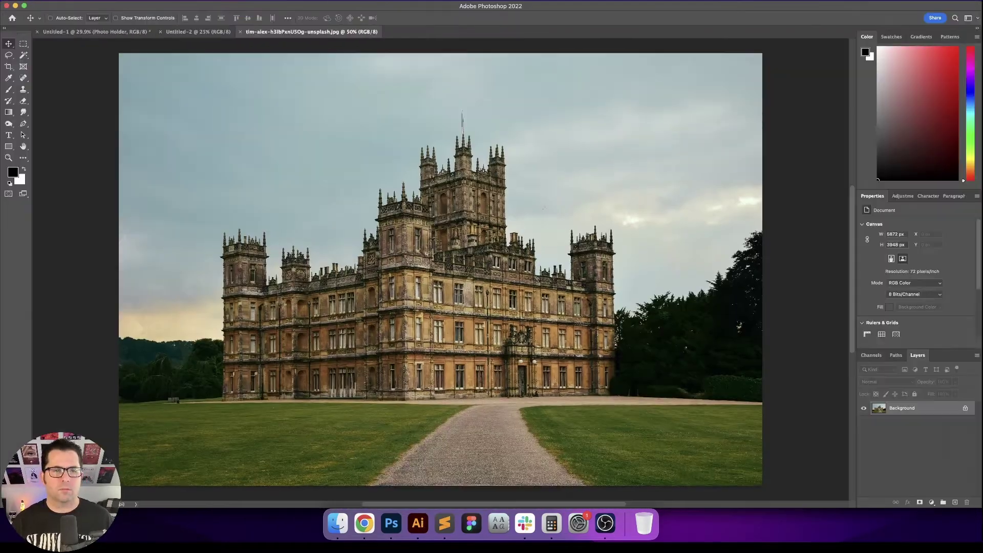
Place the castle photo beneath the vertical bar in the Photoshop poster document and position it across the whole canvas.
key("Return")
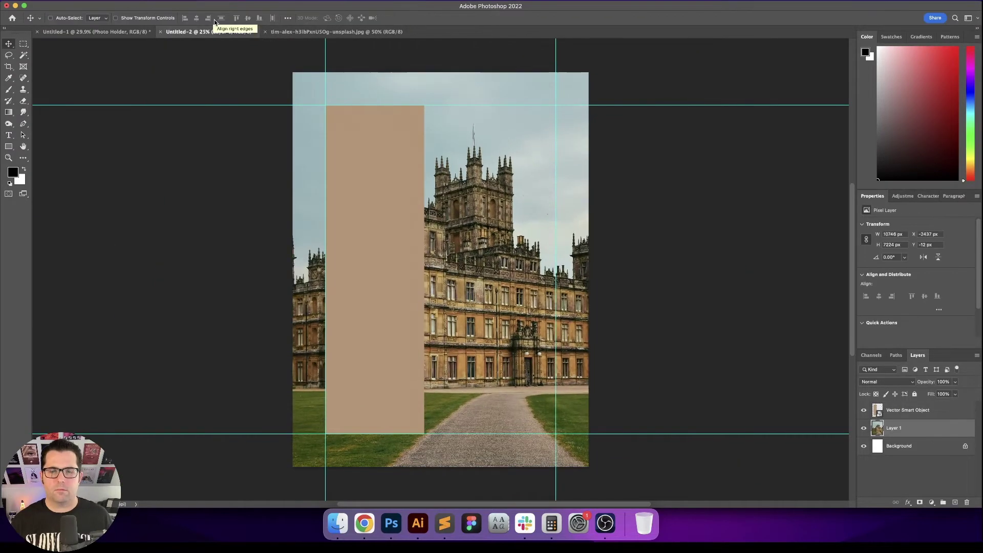
left_click_drag(467, 263, 504, 263)
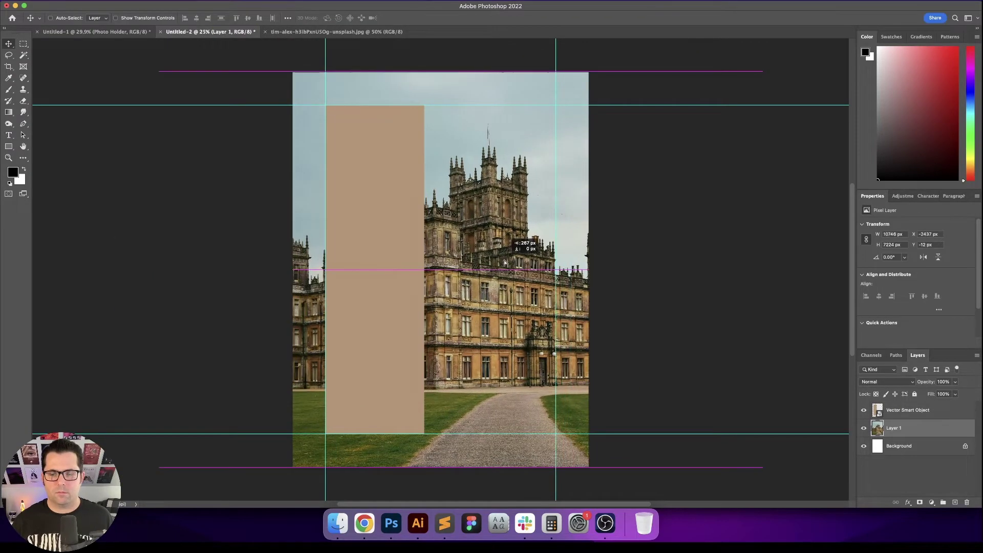
Add a pale grey-green solid color fill above the castle photo, change its blend mode to tint the photo, and hide the guides.
left_click(932, 503)
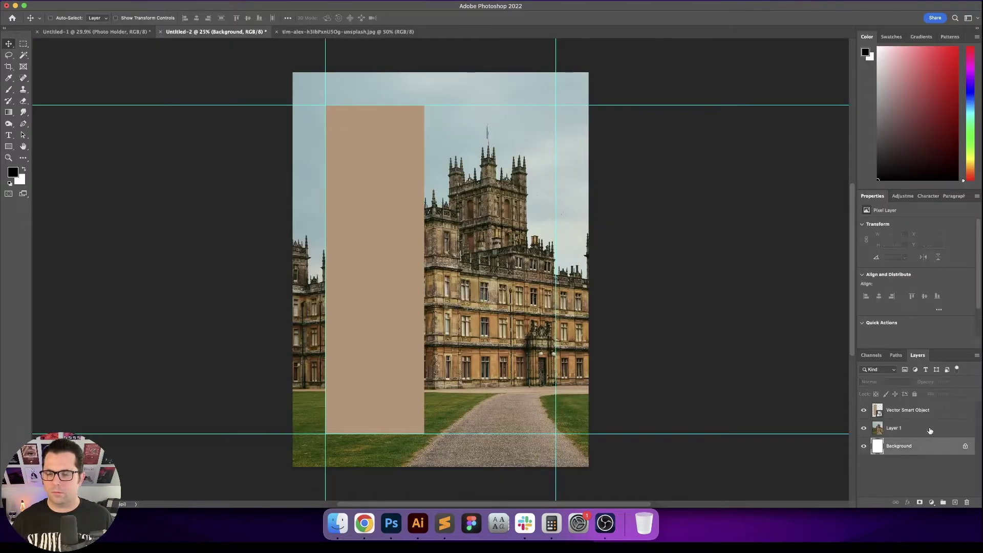
left_click(931, 503)
left_click(946, 303)
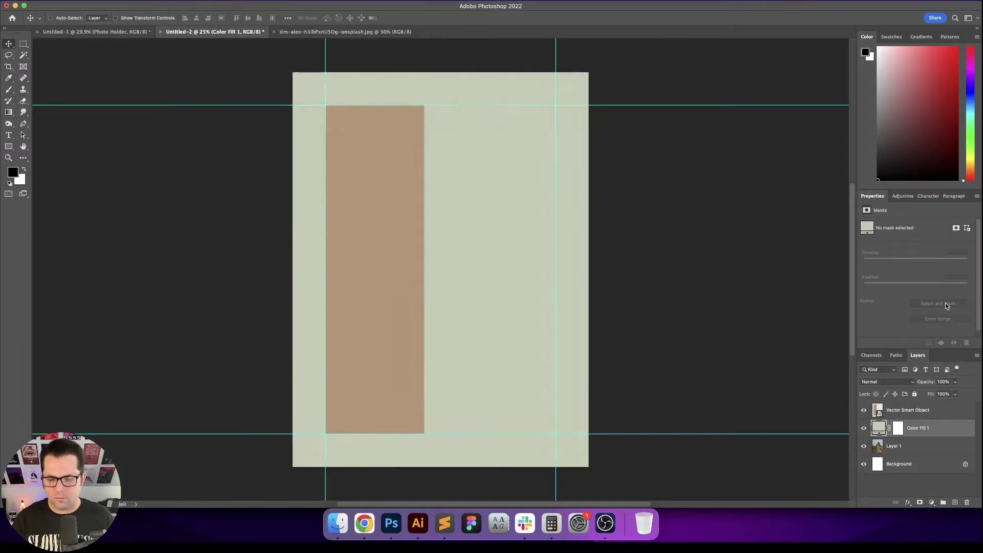
key("shift+minus")
key("shift+minus")
key("shift+minus")
key("shift+minus")
key("shift+minus")
key("shift+minus")
key("shift+minus")
key("shift+minus")
key("shift+plus")
key("shift+plus")
key("shift+plus")
key("shift+plus")
key("shift+plus")
key("shift+plus")
key("super+semicolon")
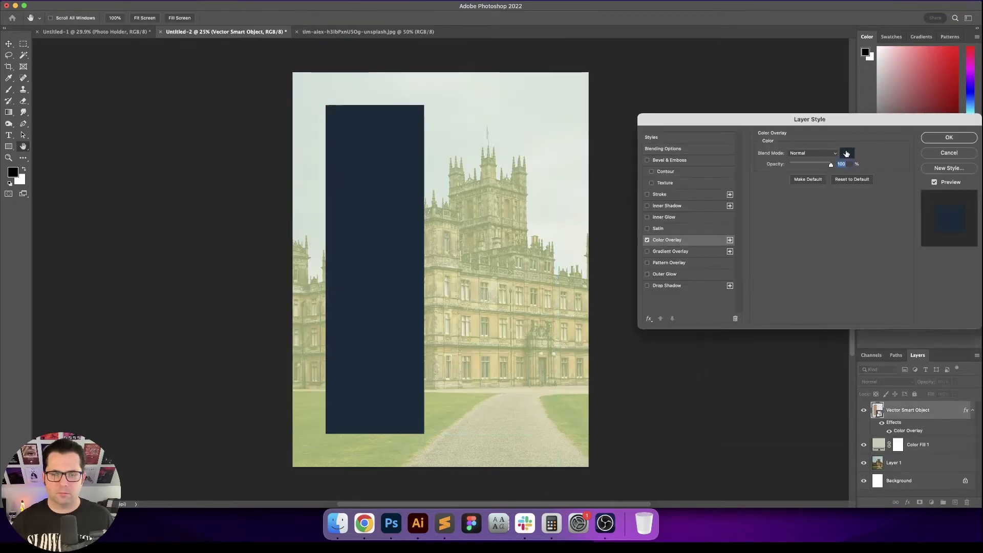
Set the vertical bar's Color Overlay to a dark brown at 100% opacity.
left_click(847, 153)
left_click(535, 333)
left_click(446, 299)
left_click(616, 221)
left_click(948, 137)
Copy the Downton Abbey title from Illustrator and paste it into the Photoshop poster as a smart object.
left_click(418, 522)
left_click(391, 523)
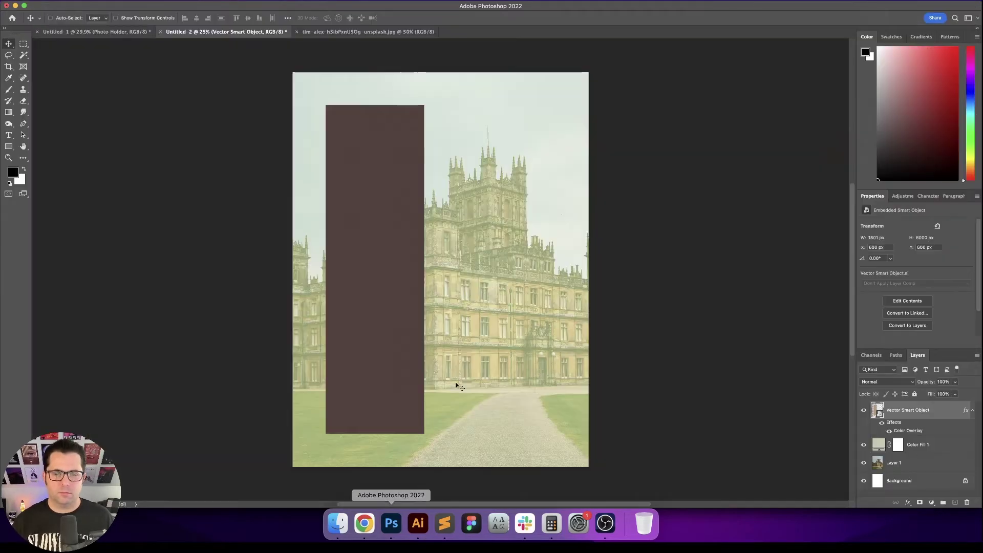
key("super+v")
scroll(472, 437, "up", 10)
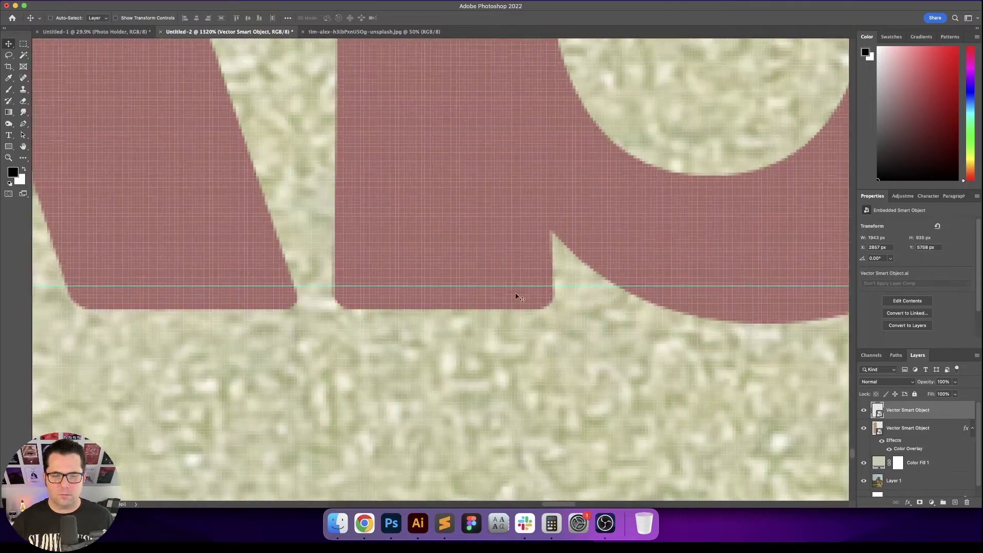
Align the baseline of "Abbey" with the lower margin guide and give the title a dark brown Color Overlay.
left_click_drag(515, 295, 515, 256)
key("super+0")
key("super+semicolon")
scroll(669, 320, "down", 1)
double_click(942, 410)
key("Return")
Switch to Chrome and download the dark photo of red and pink garden flowers from Unsplash.
scroll(407, 485, "up", 1)
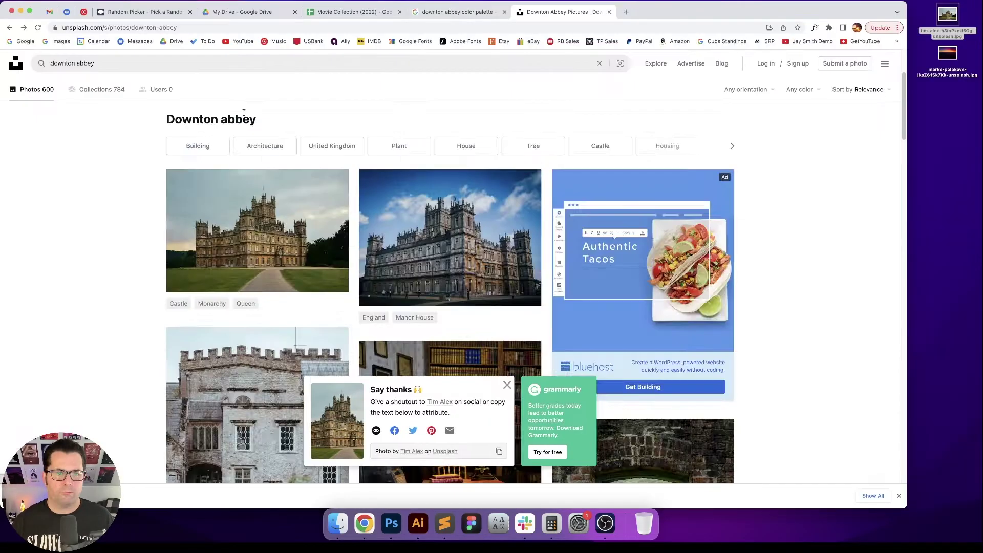
scroll(99, 295, "down", 10)
left_click(450, 205)
left_click(850, 96)
scroll(783, 259, "down", 20)
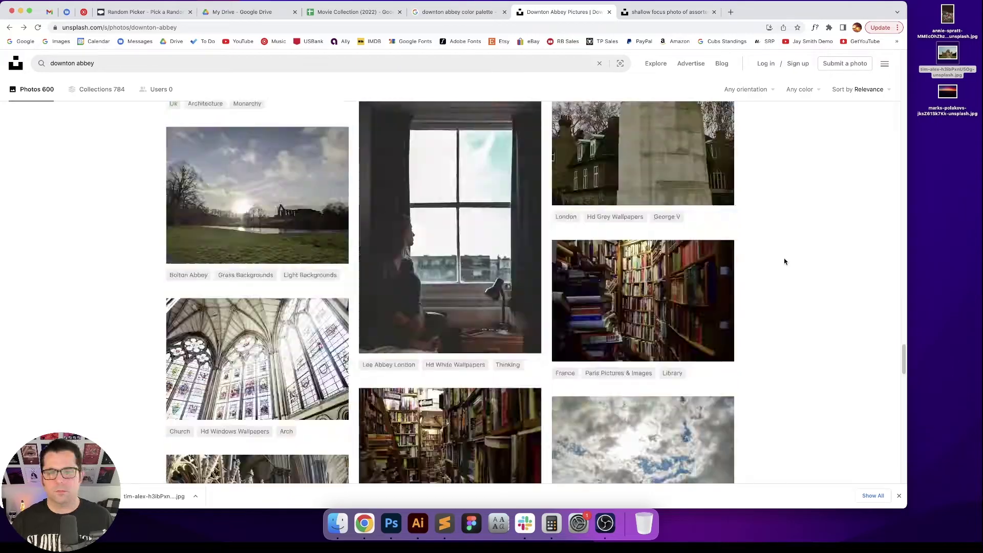
Search Unsplash for "fancy dinner" and view the photo of wine glasses on a dark dining table.
double_click(219, 65)
key("super+a")
type("fancy dinner")
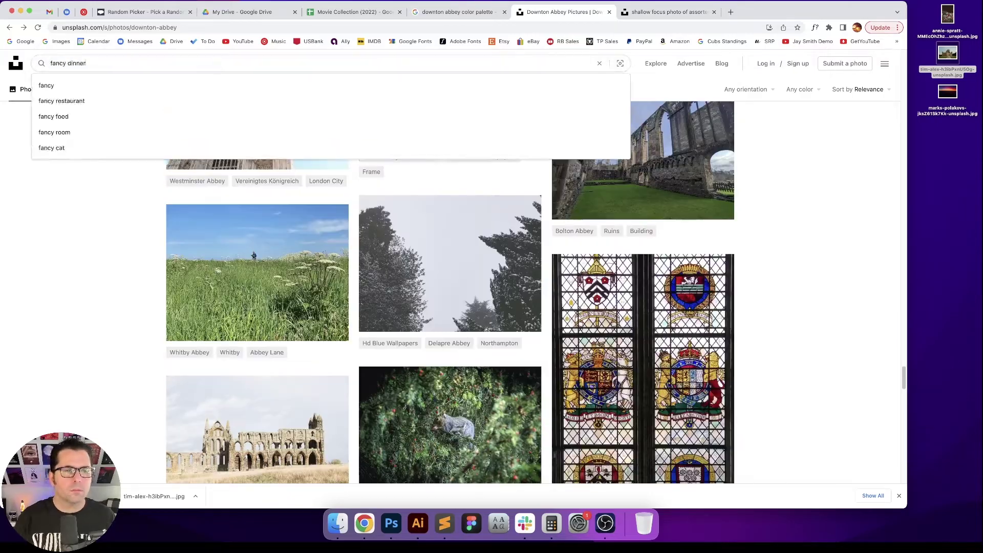
key("Return")
scroll(497, 269, "down", 5)
left_click(498, 269)
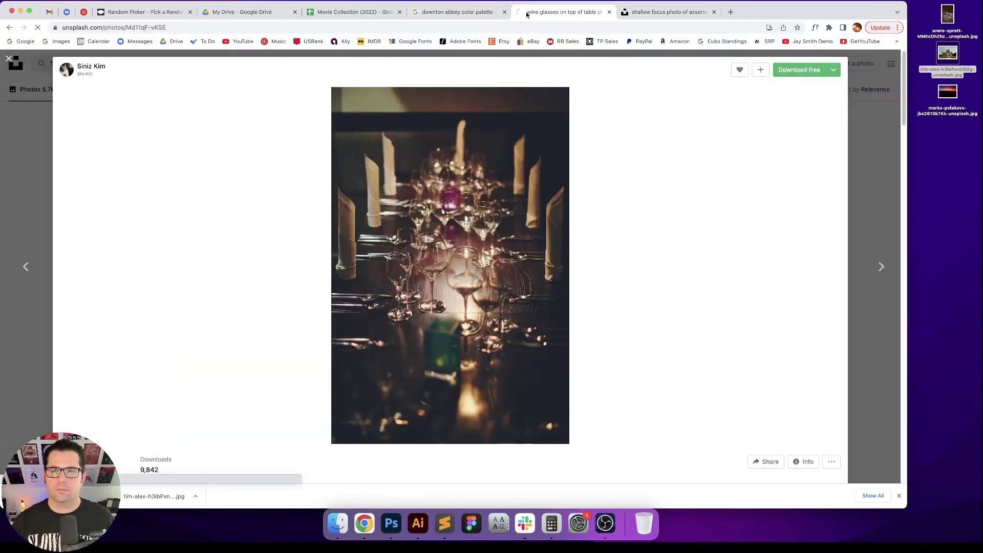
Search Unsplash for "butler" and look through the photos.
triple_click(134, 63)
type("butler")
key("Return")
scroll(107, 283, "down", 7)
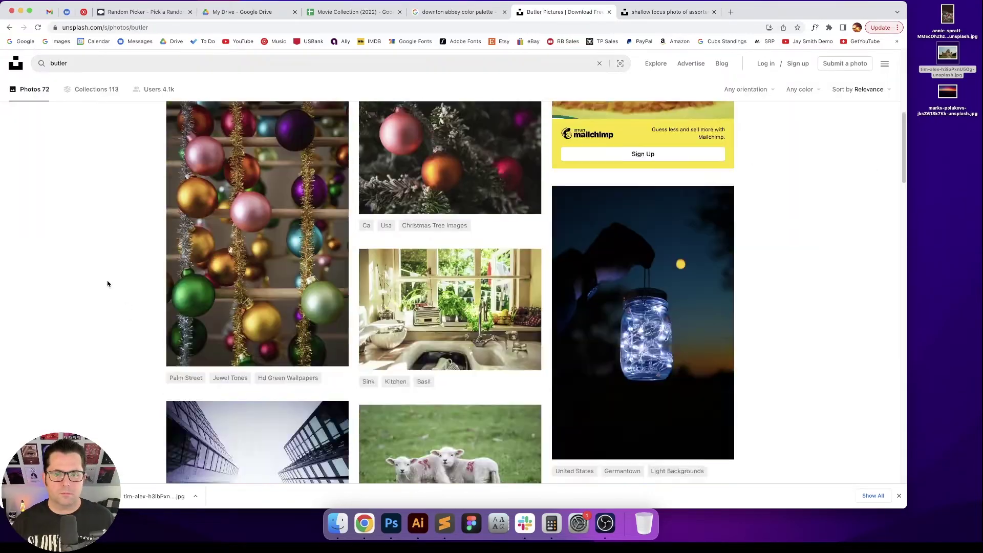
scroll(108, 284, "down", 10)
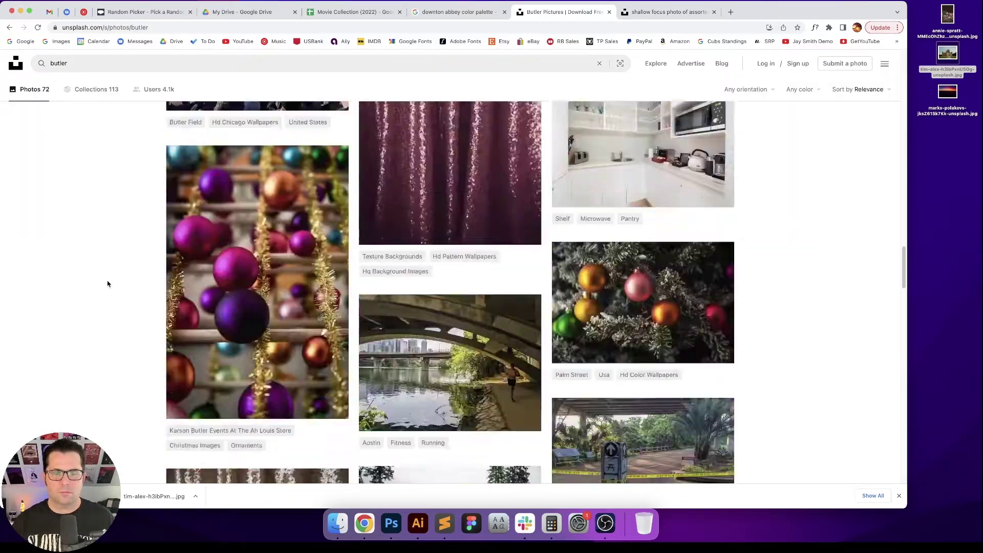
Search Unsplash for "british dinner" and "british" and look through the photos.
key("super+a")
type("british dinner")
key("Return")
key("super+a")
type("british")
key("Return")
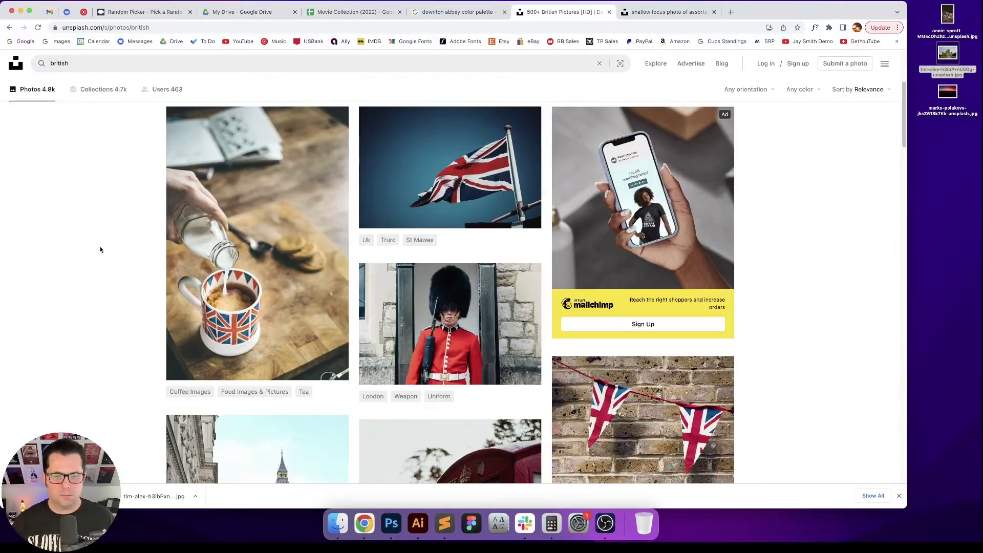
scroll(102, 250, "down", 15)
Search Unsplash for "early 1900s britain" and look through the photos.
left_click(373, 62)
key("super+a")
type("early 1900s britain")
key("Return")
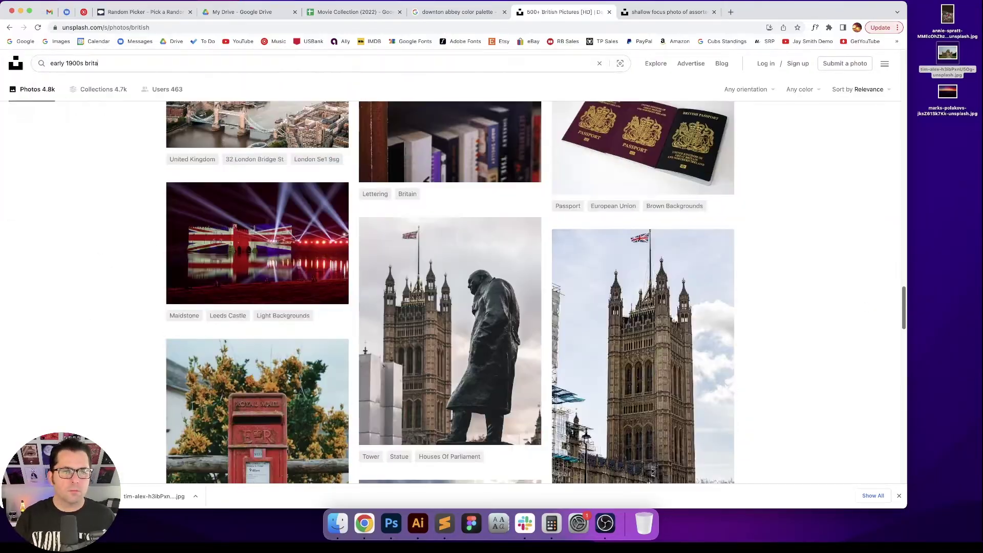
scroll(90, 277, "down", 15)
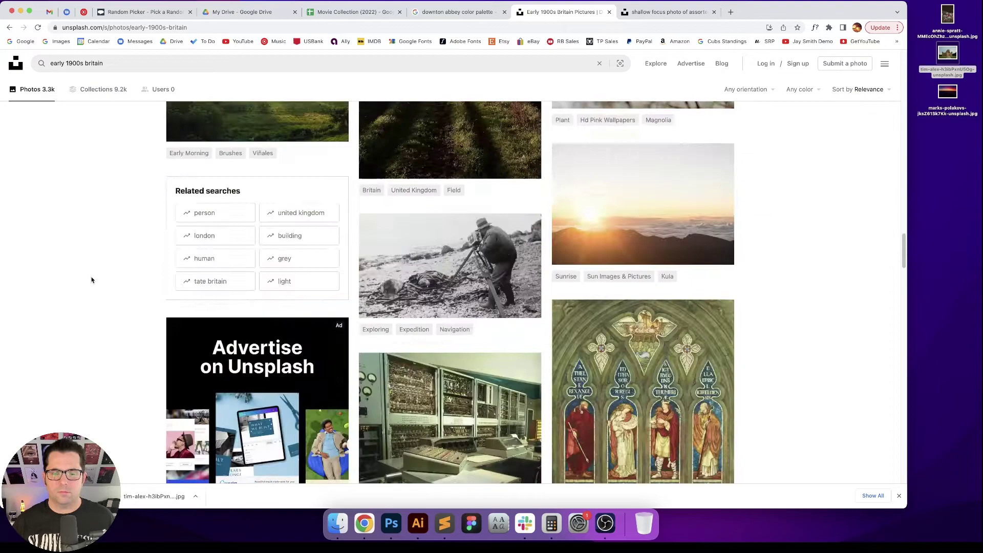
scroll(92, 280, "down", 5)
Search Unsplash for "britain vintage" and look through the photos.
left_click(330, 63)
key("super+a")
type("britain vintage")
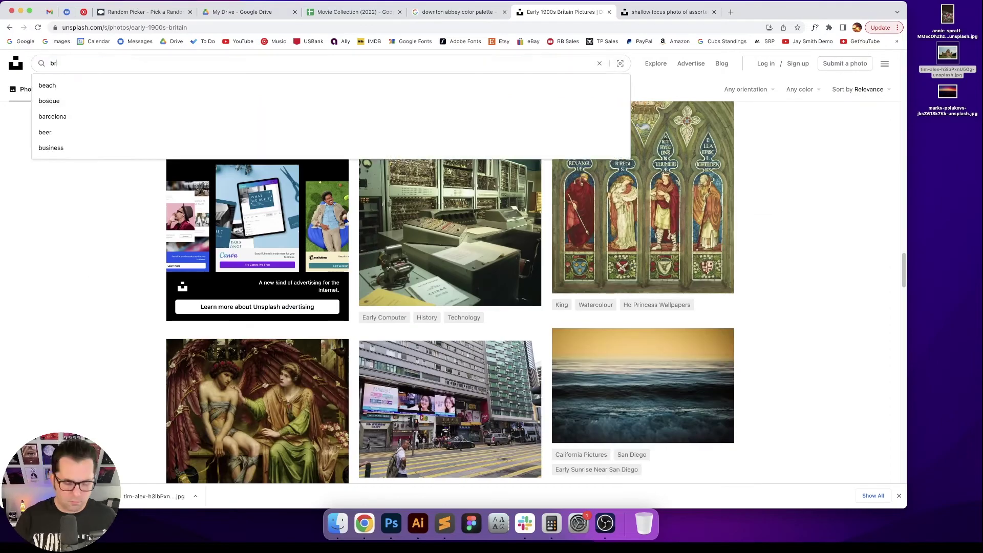
key("Return")
scroll(842, 247, "down", 15)
scroll(842, 247, "down", 5)
Search Unsplash for "high society" and "aristocracy" and look through the photos.
left_click(330, 63)
key("super+a")
type("high society")
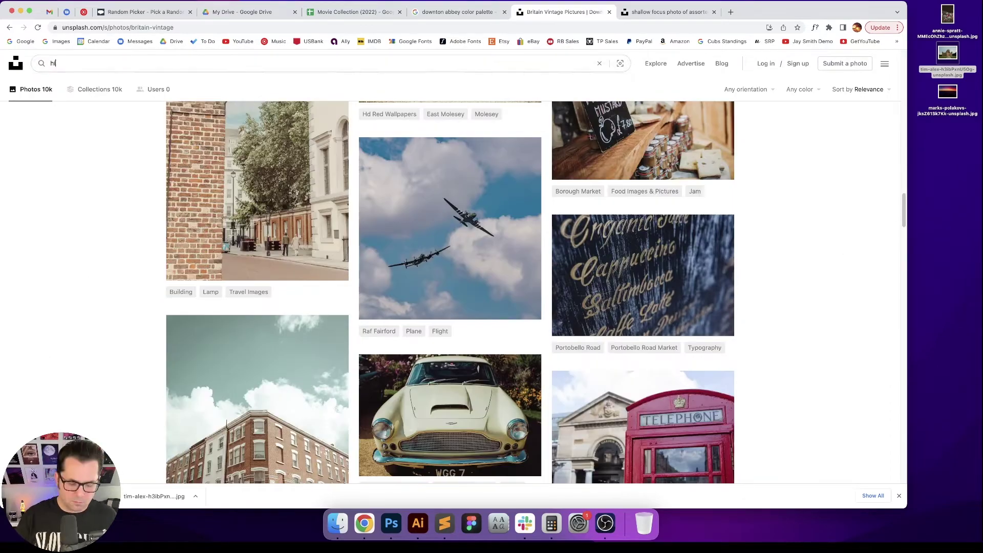
key("Return")
scroll(853, 286, "down", 10)
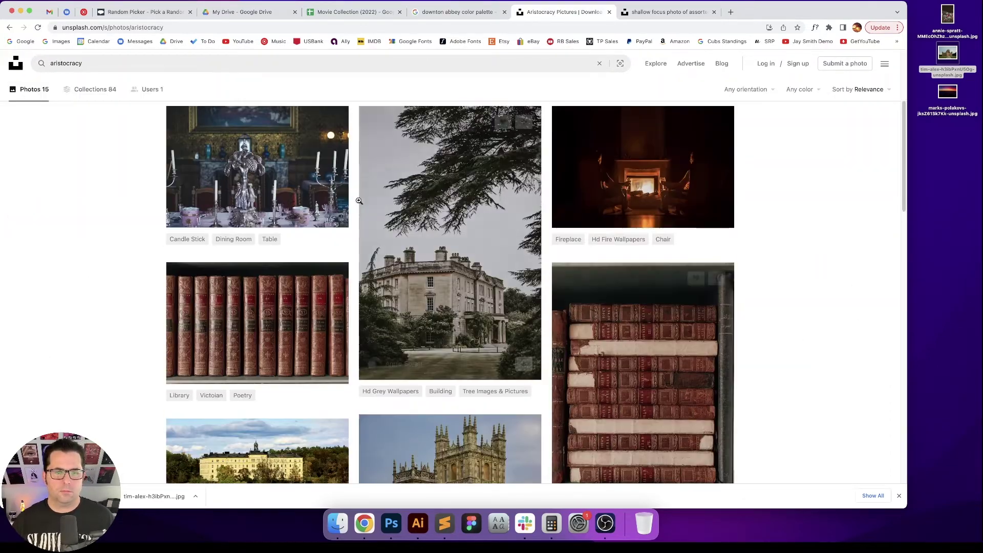
Download the photo of the silver candlestick centrepiece in a dining room and look through the remaining aristocracy photos.
left_click(257, 169)
left_click(810, 69)
key("Escape")
scroll(779, 323, "down", 3)
scroll(778, 324, "down", 5)
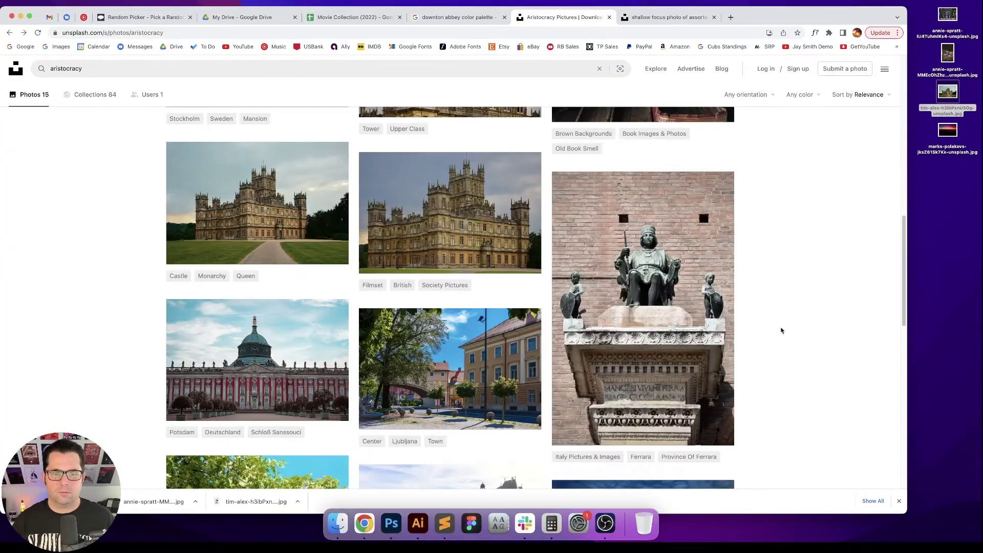
Download the photo of the row of antique red leather books and open the flower, candlestick and book photos in Photoshop.
scroll(779, 329, "up", 7)
left_click(263, 282)
left_click(799, 75)
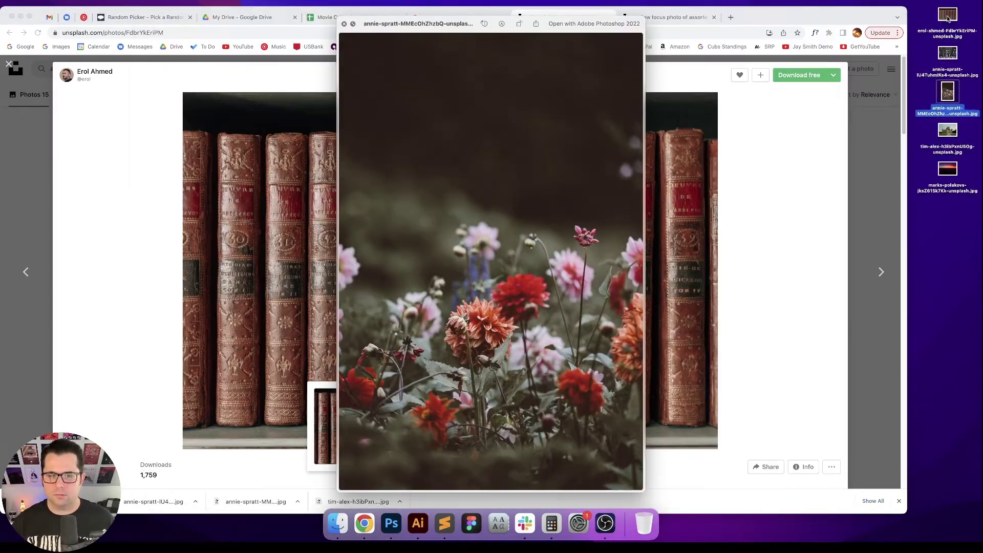
right_click(928, 27)
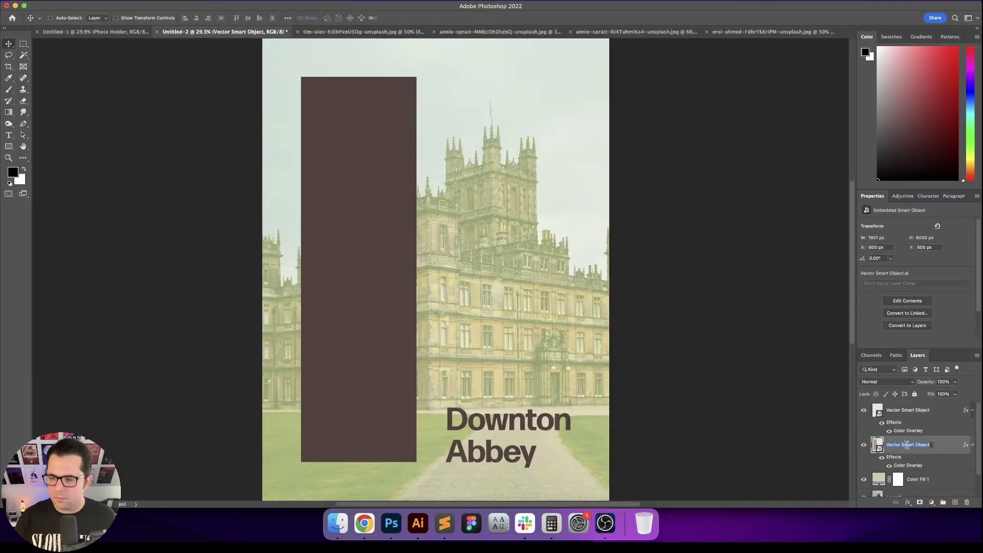
Rename the bar layer as Vertical Bar and paste the books photo above it as a clipping mask.
left_click(920, 446)
key("super+v")
key("alt+super+g")
left_click_drag(425, 305, 348, 306)
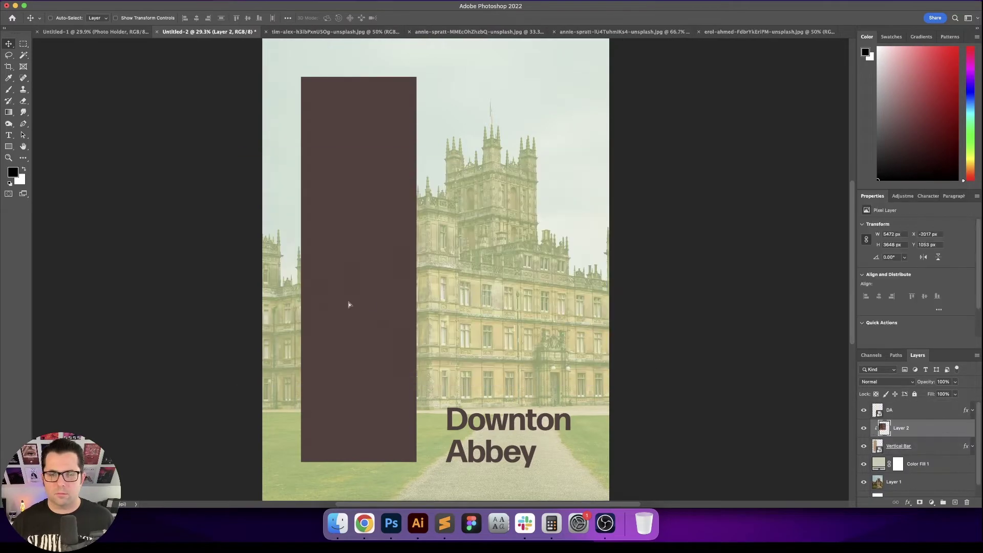
Turn off the Color Overlay on the Vertical Bar layer.
double_click(932, 446)
left_click(646, 239)
key("Return")
Scale and stack the clipped photos inside the vertical bar, with flowers uppermost, the candlestick in the middle and books lowest.
left_click(911, 428)
key("super+t")
left_click_drag(534, 269, 453, 269)
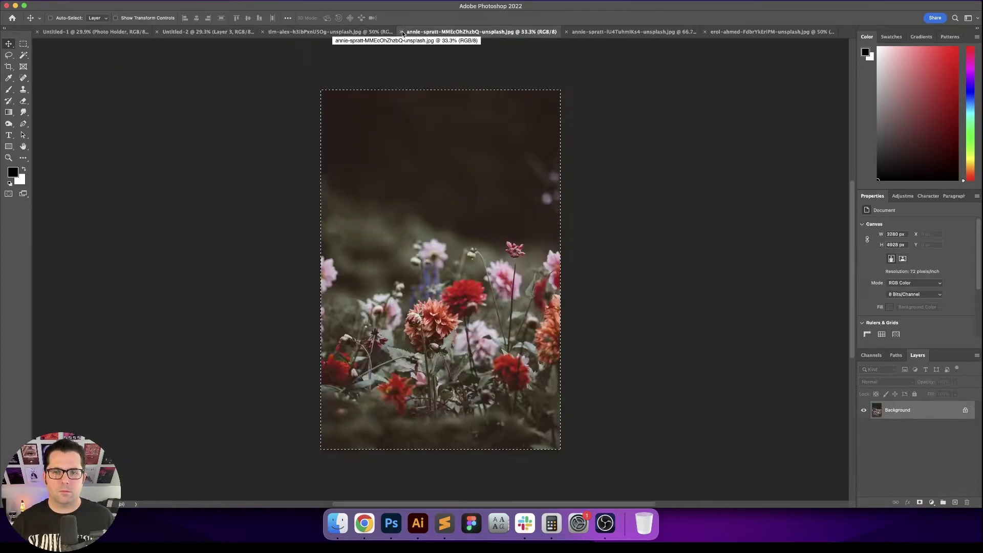
left_click(403, 32)
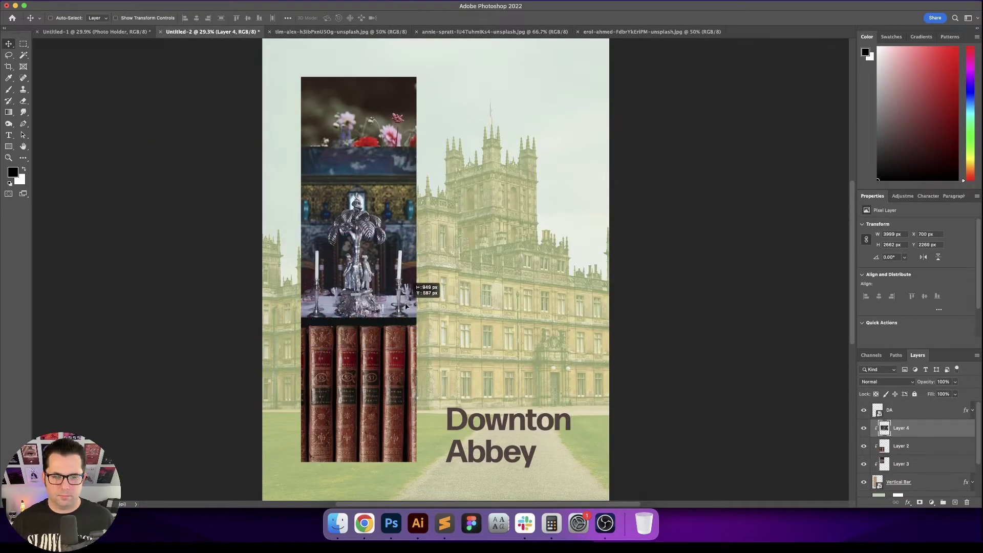
left_click_drag(403, 303, 370, 169)
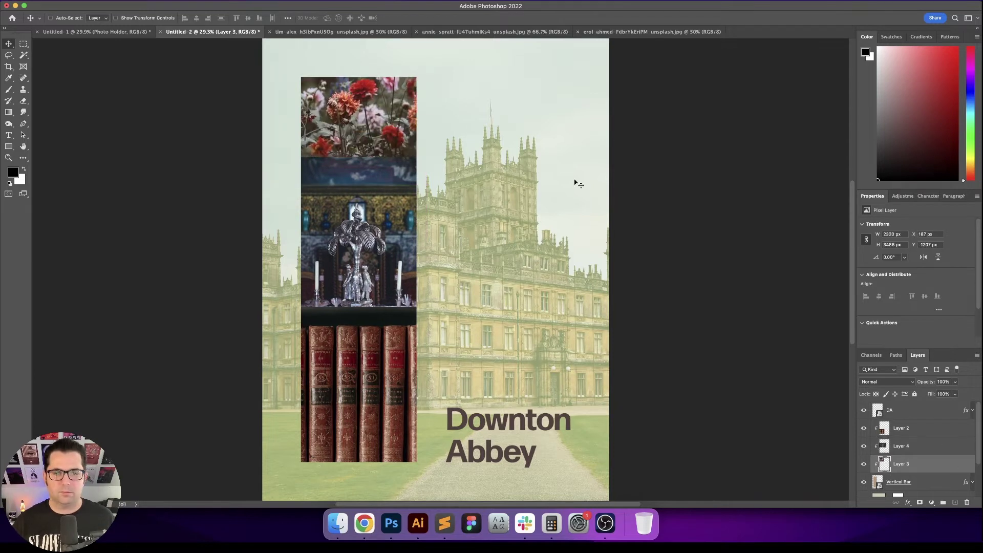
Soften the upper edges of the candlestick and books photos with the Eraser so they blend into the photos above.
key("e")
left_click(900, 447)
left_click(864, 464)
left_click(864, 464)
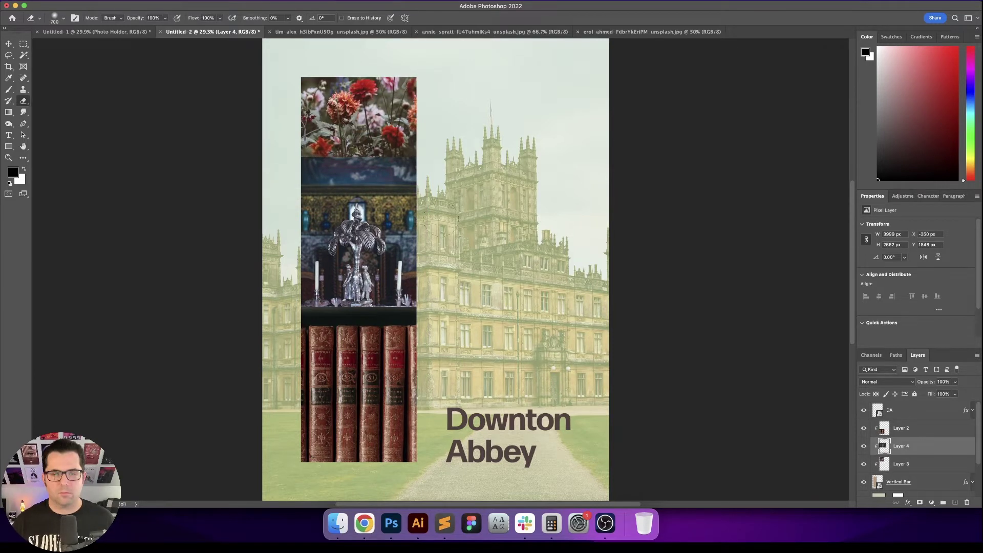
left_click(302, 158)
key("super+z")
left_click_drag(303, 167, 415, 172)
left_click(359, 369, "super")
left_click_drag(303, 318, 404, 320)
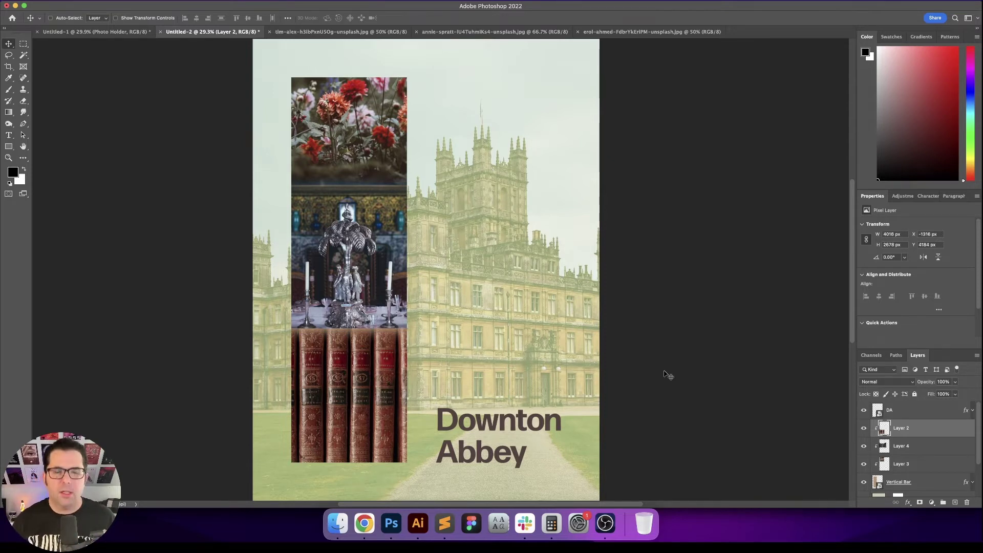
Add a Hue/Saturation adjustment layer above the DA title layer and set its saturation to -50.
left_click_drag(656, 370, 657, 362)
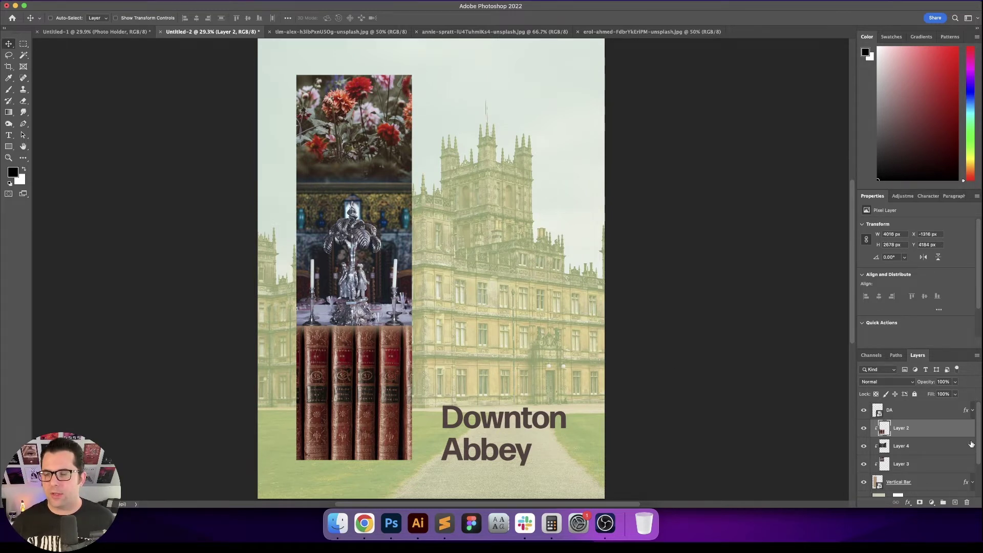
left_click(948, 414)
left_click(932, 503)
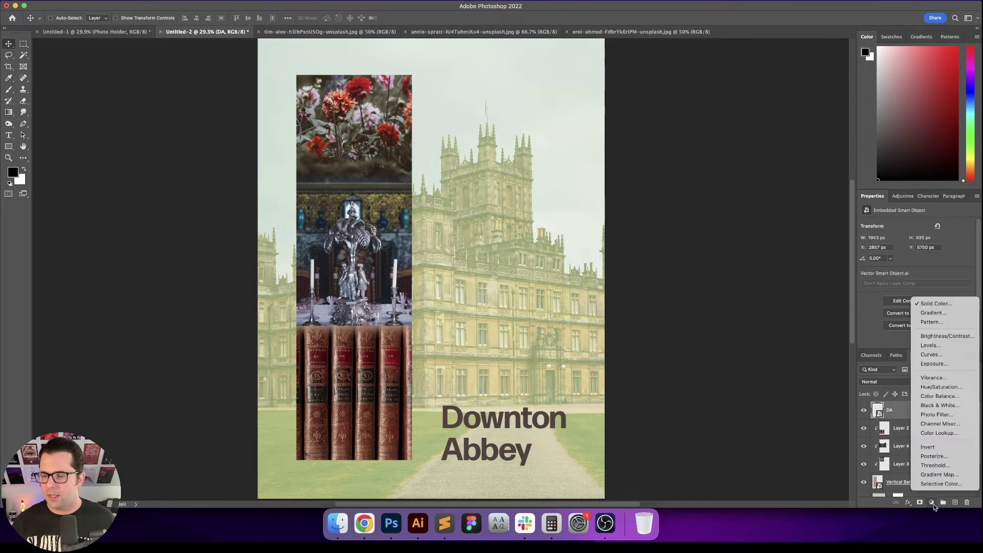
left_click(941, 386)
left_click(960, 266)
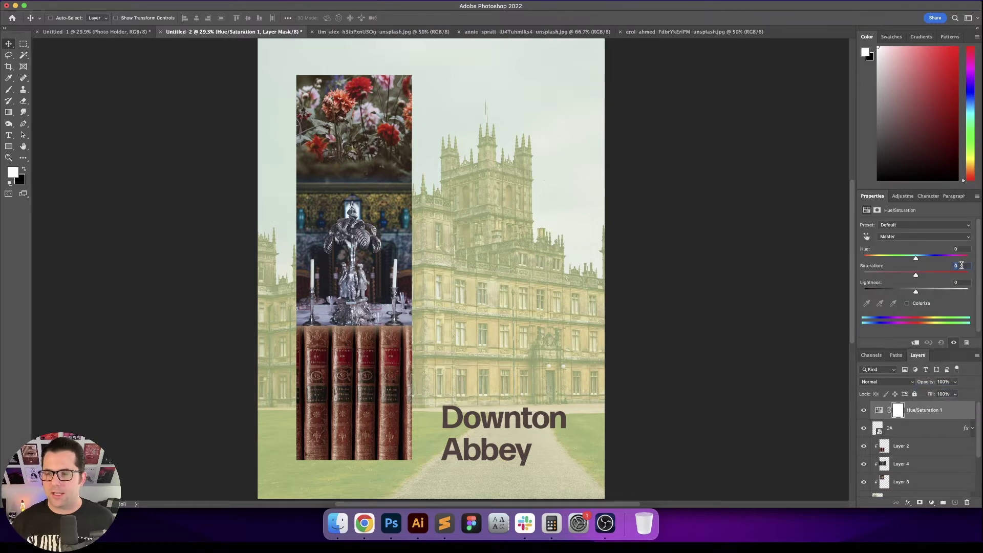
key("shift+Down")
key("shift+Down")
key("shift+Down")
key("shift+Down")
key("shift+Down")
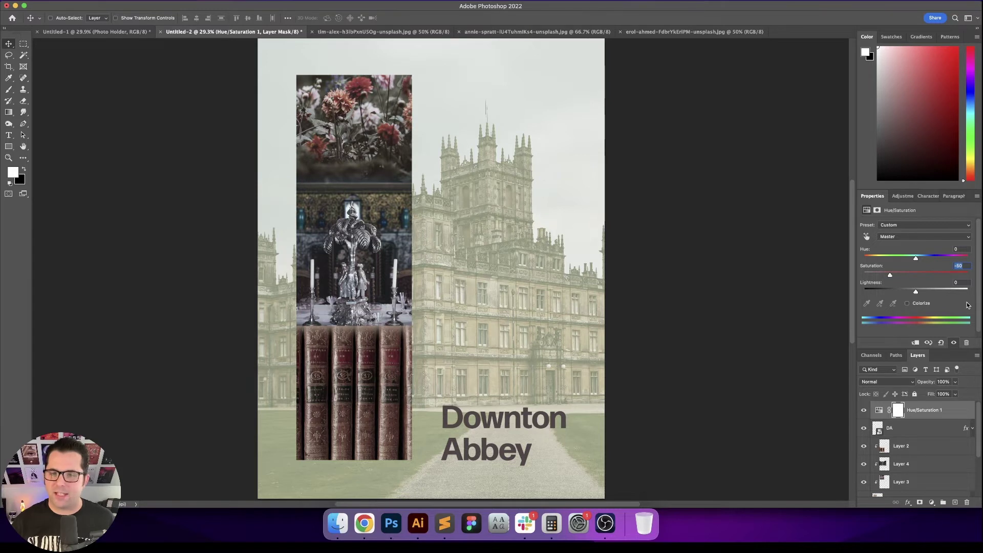
key("shift+Down")
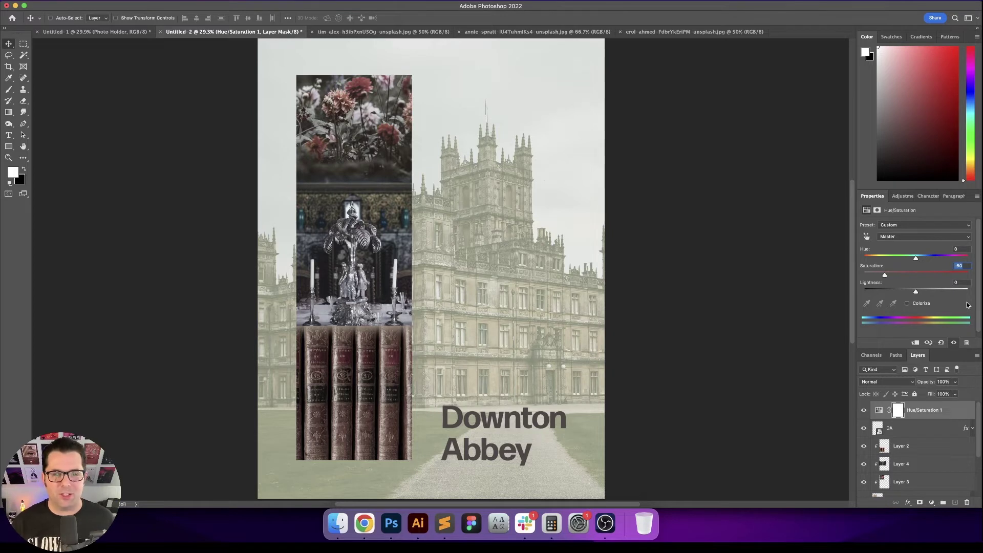
key("shift+Up")
key("Return")
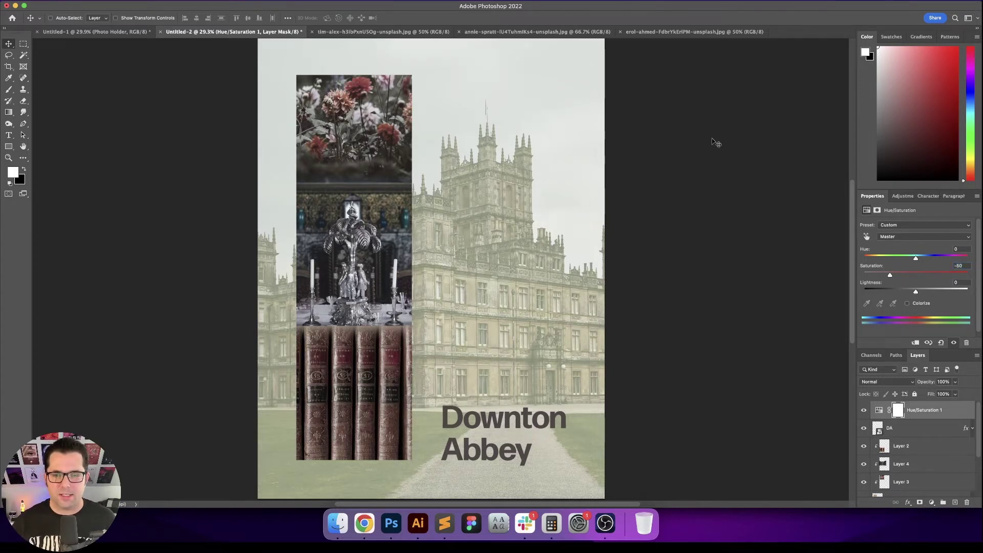
Create a new layer called Grain above the Hue/Saturation adjustment and fill it with 50% Gray.
scroll(684, 206, "left", 1)
left_click(956, 413)
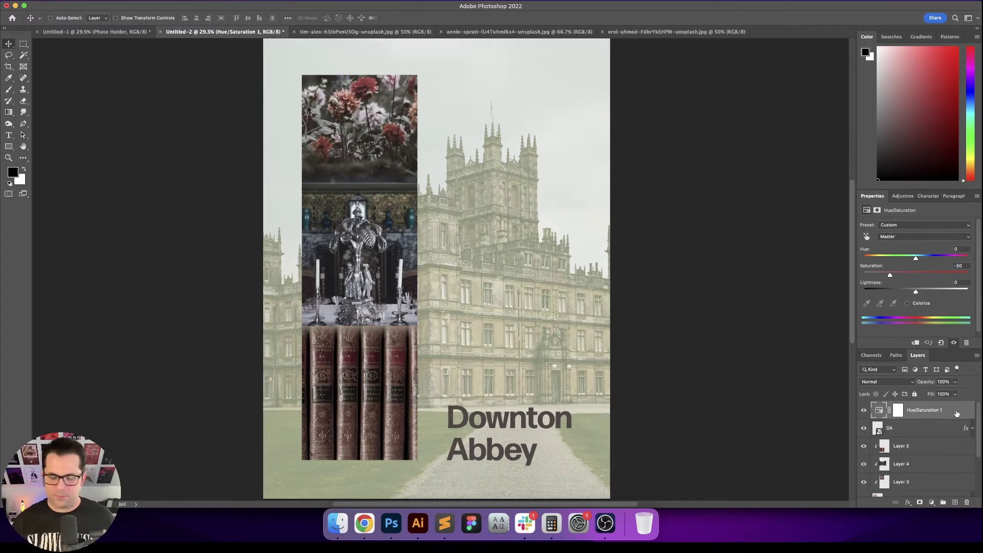
key("ctrl+shift+n")
type("Grain")
key("Return")
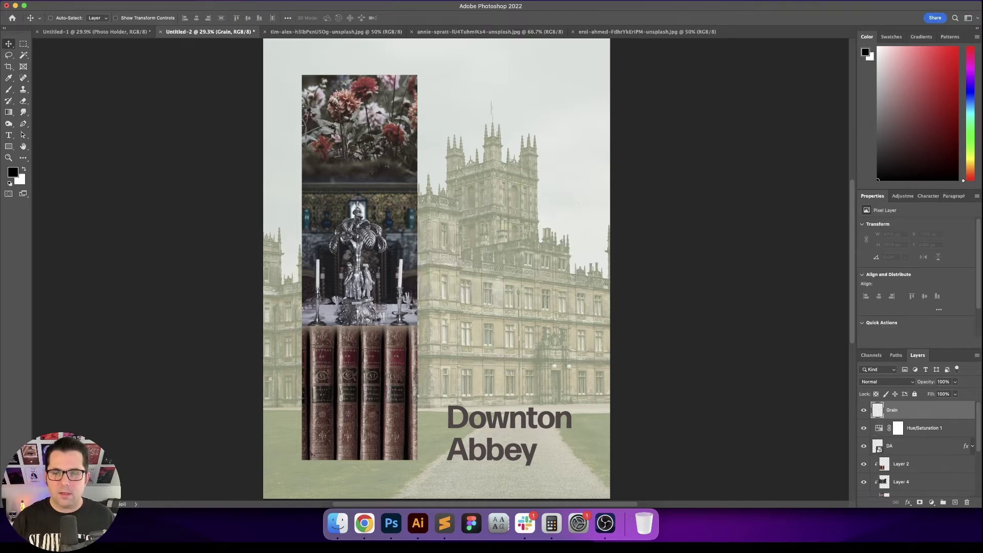
key("shift+BackSpace")
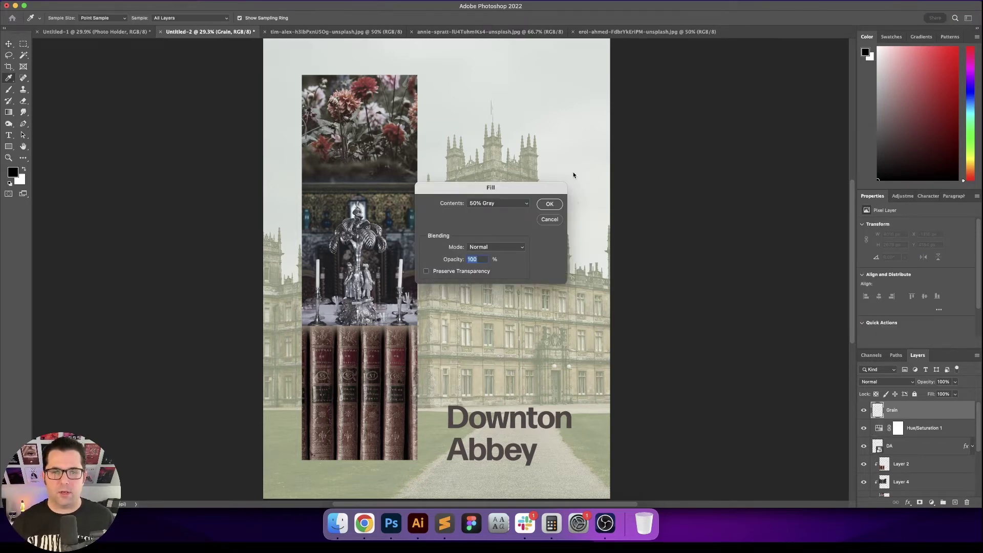
key("Return")
key("v")
Apply the Camera Raw Filter to the Grain layer with grain set to 100 and vignetting to -25.
left_click(202, 1)
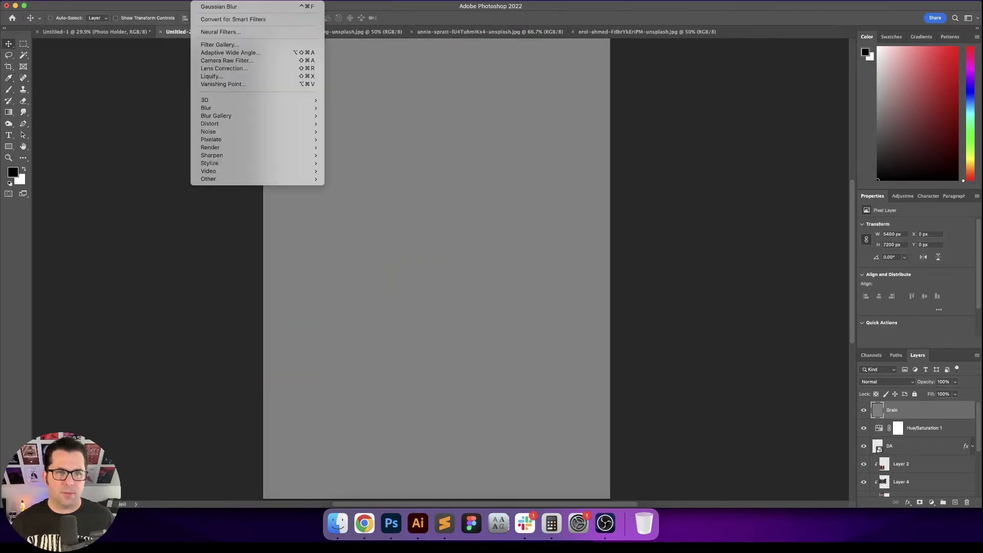
left_click(234, 61)
left_click(233, 62)
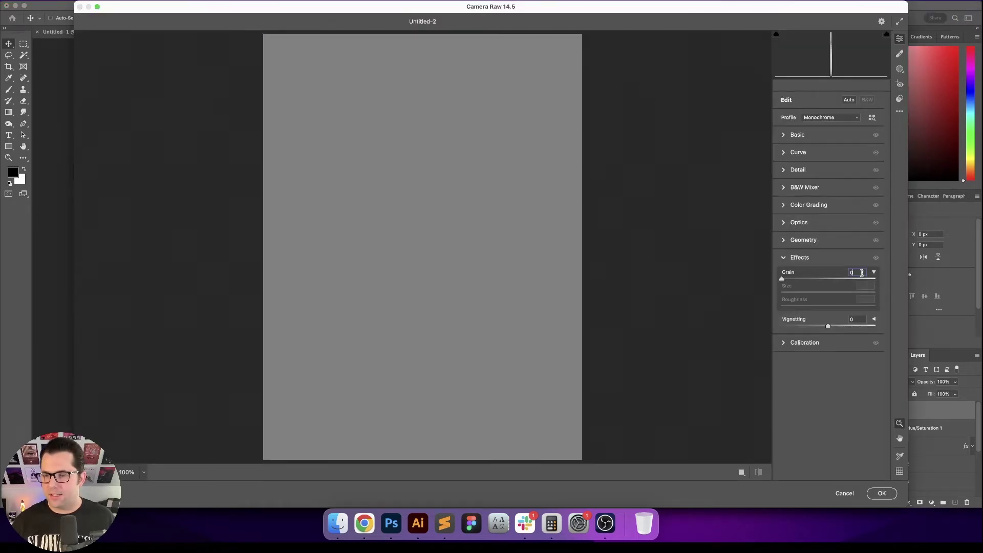
type("30")
key("Return")
type("100")
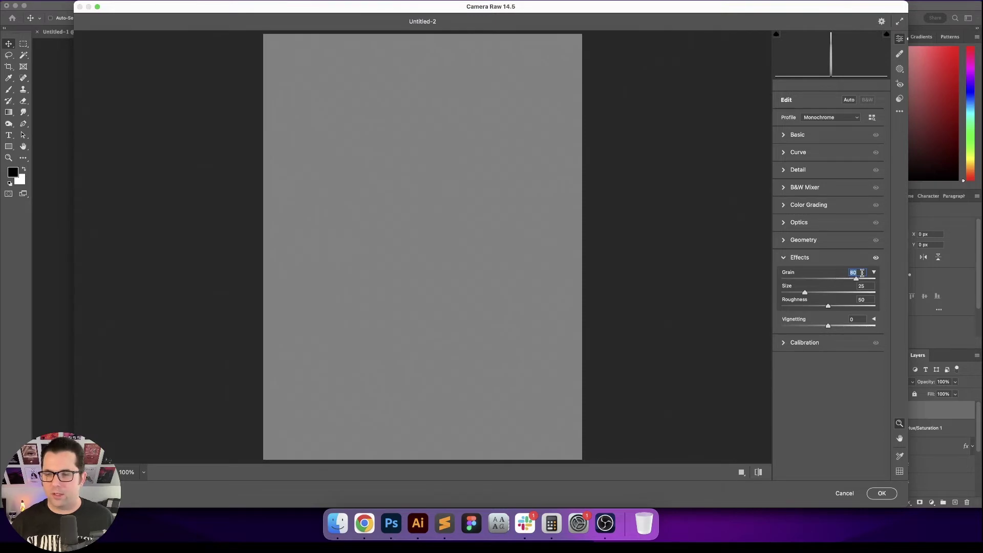
key("Tab")
key("Tab")
key("Tab")
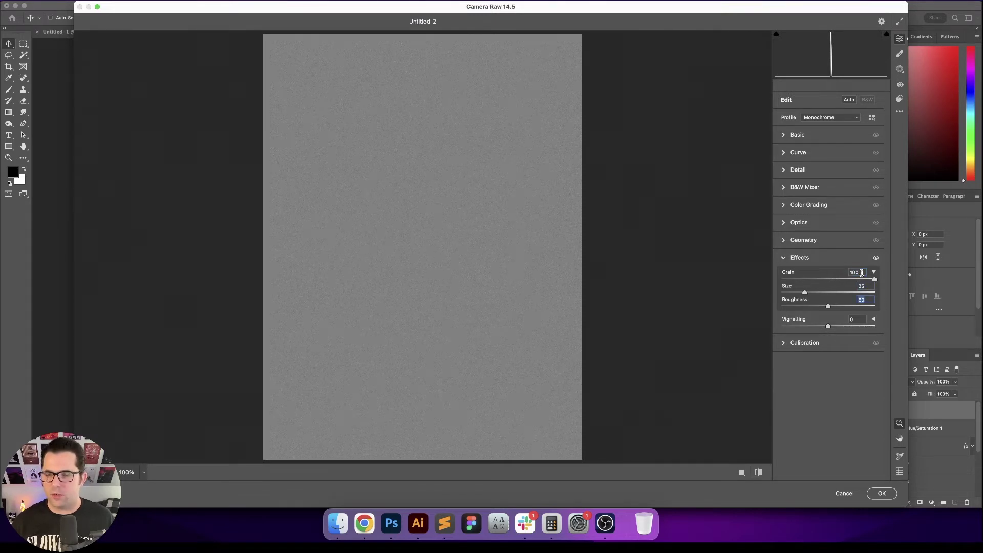
type("-25")
key("Return")
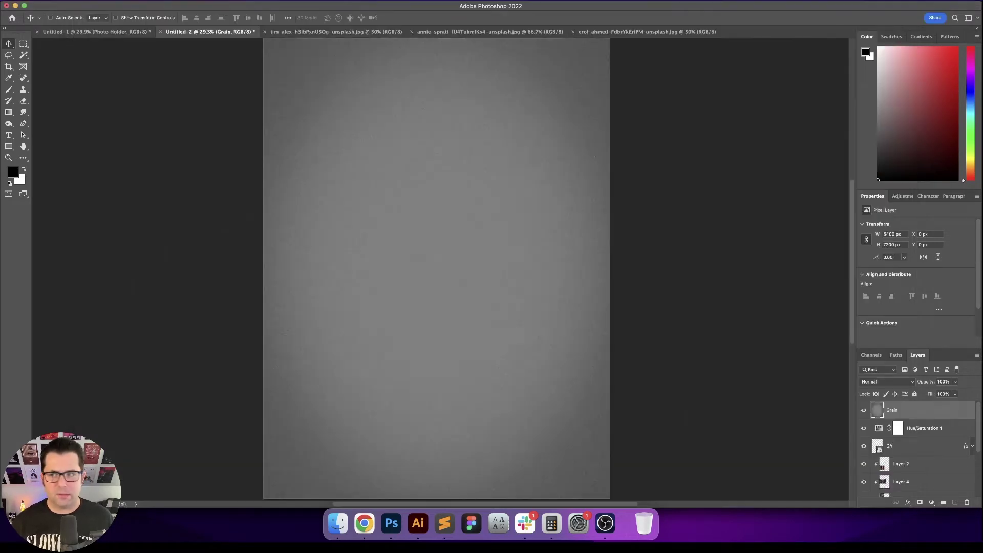
Set the Grain layer's blend mode to Overlay and check the texture at 100% zoom.
left_click(895, 386)
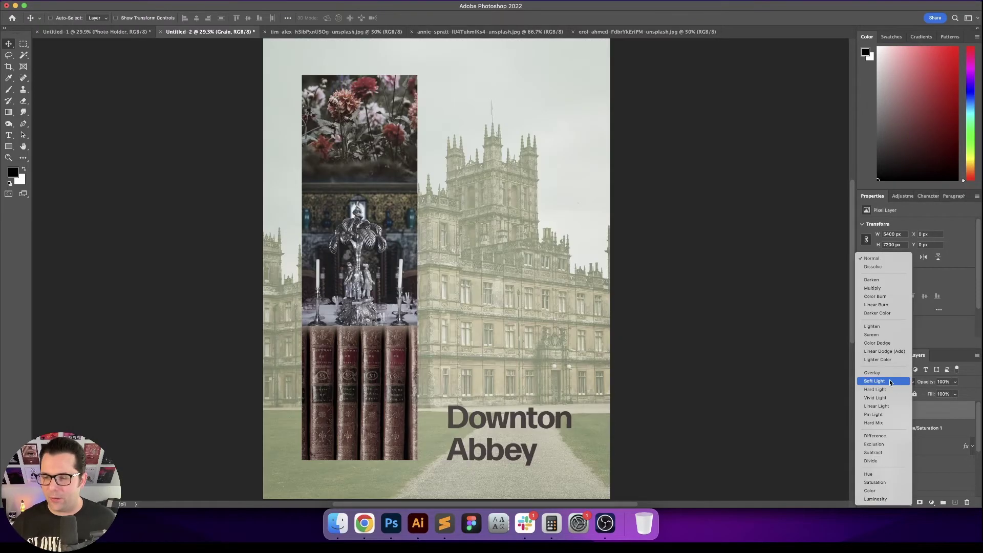
left_click(888, 373)
key("super+equal")
key("super+equal")
key("super+equal")
key("super+equal")
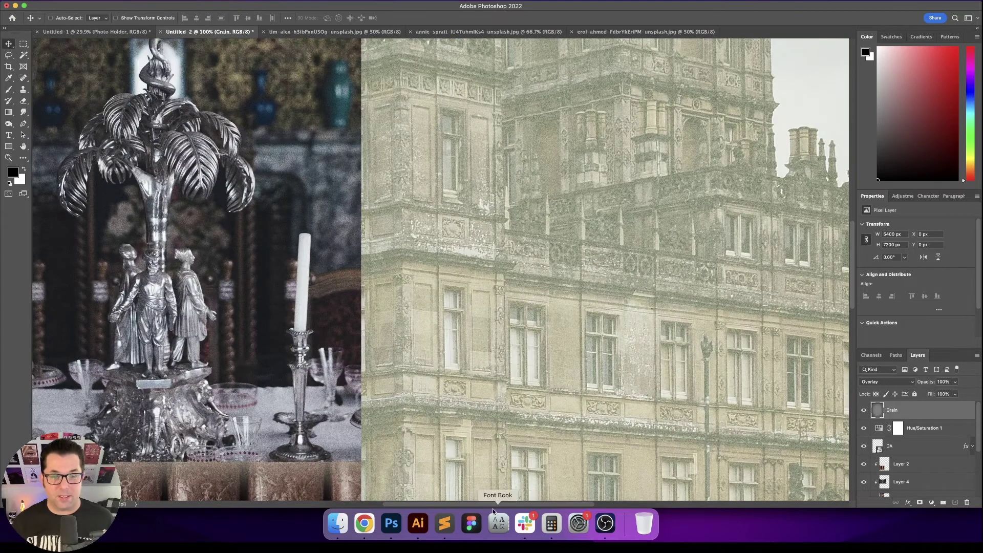
scroll(494, 445, "left", 2)
Change the Color Fill 1 layer's blend mode to Normal and lower its opacity to 90%.
scroll(925, 445, "down", 5)
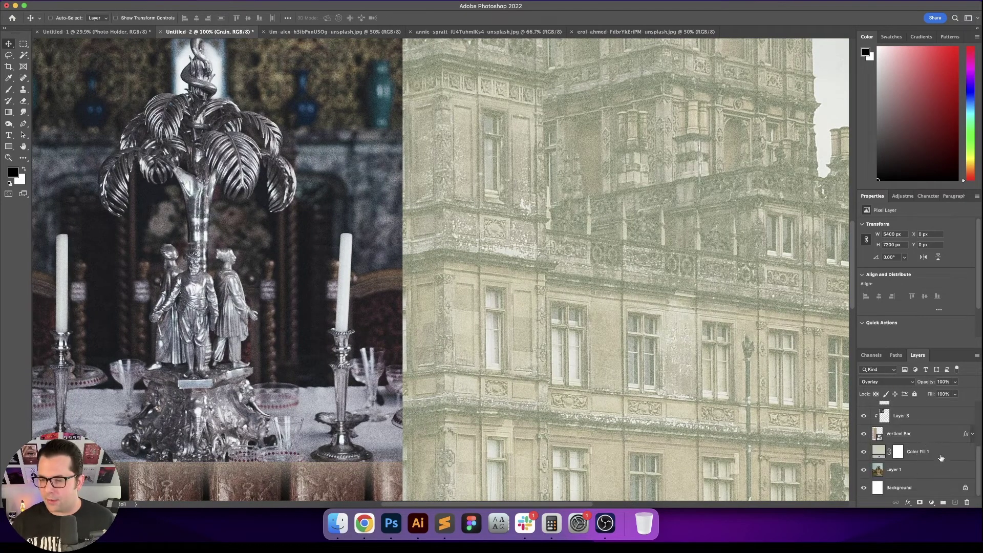
left_click(939, 455)
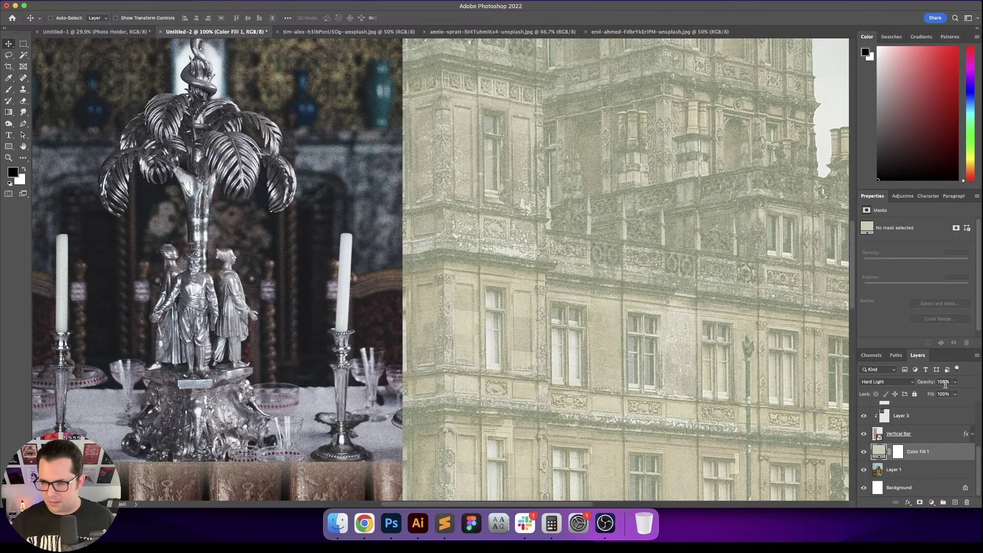
key("super+0")
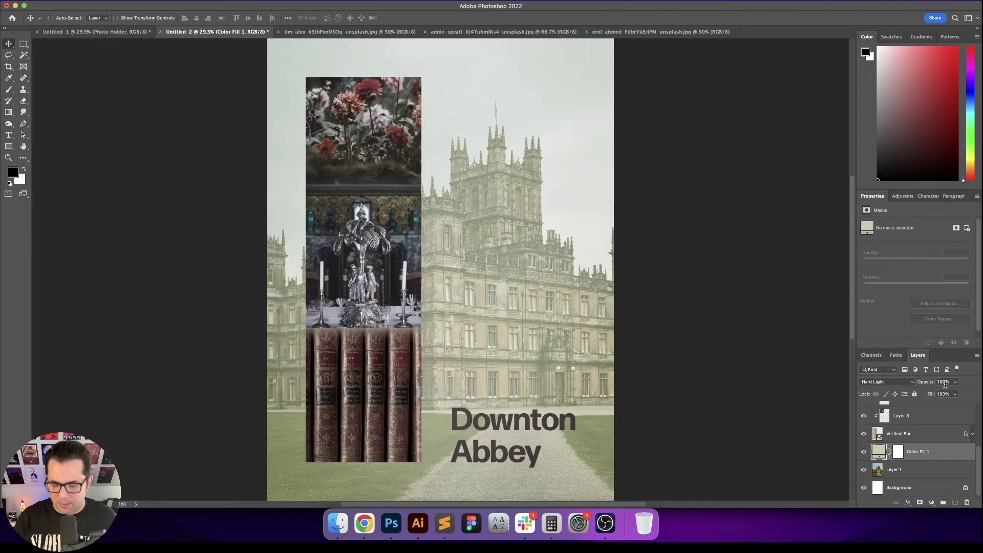
key("shift+minus")
key("shift+minus")
key("shift+minus")
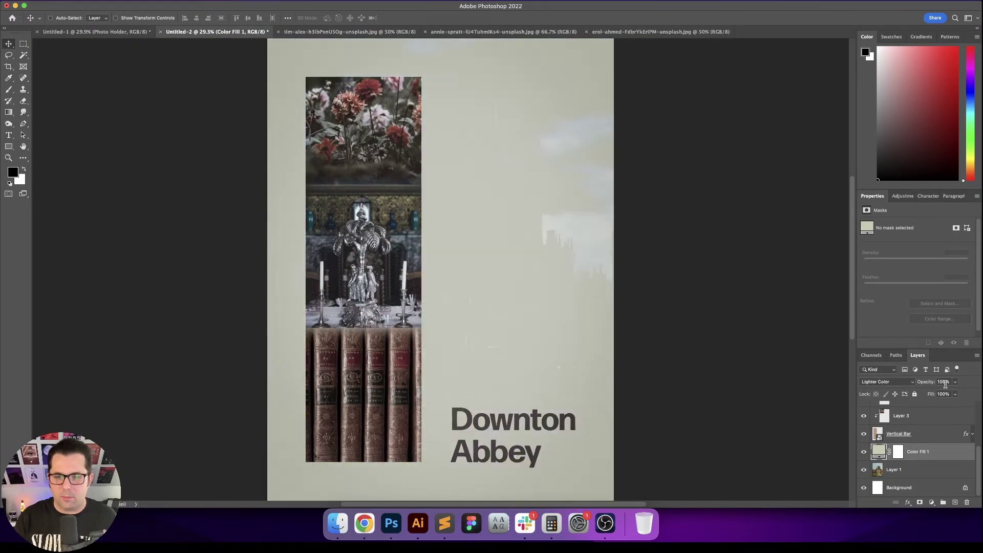
key("shift+minus")
key("shift+minus")
key("shift+minus")
key("shift+minus")
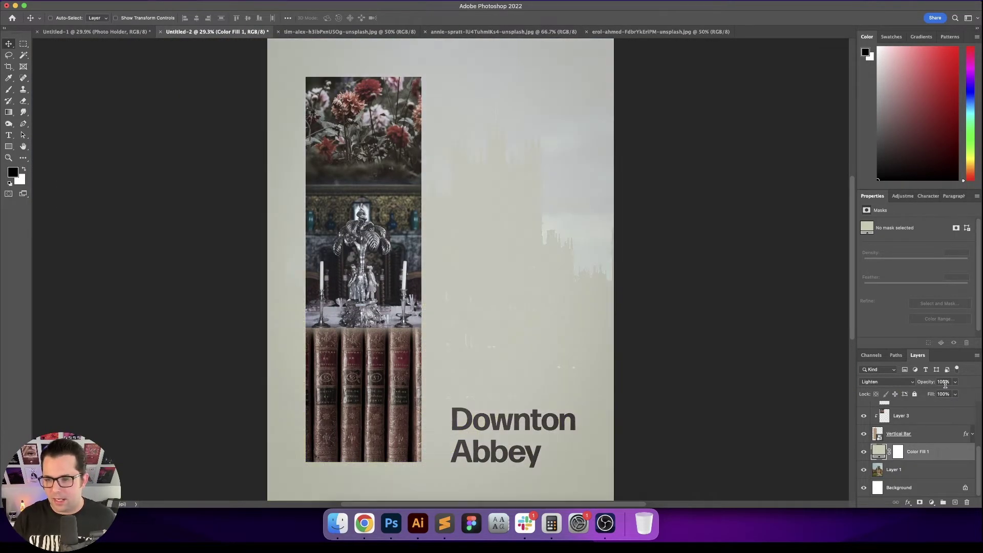
key("shift+minus")
key("shift+minus")
key("shift+minus")
key("shift+minus")
key("shift+minus")
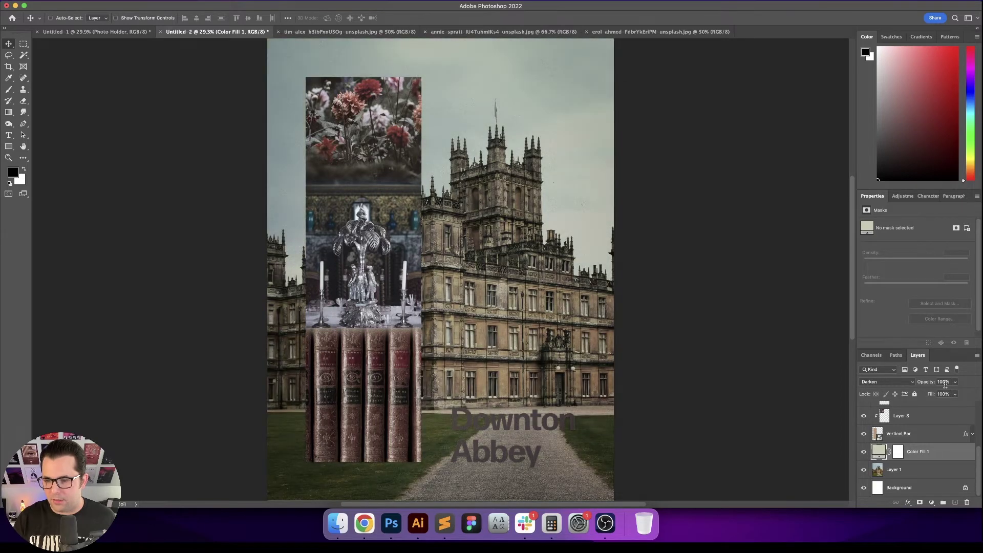
key("shift+minus")
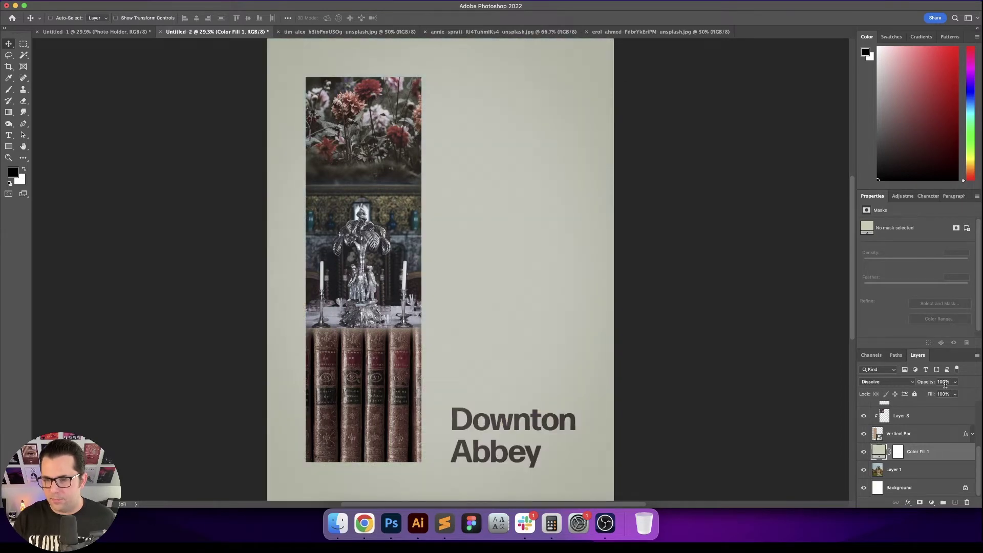
key("shift+minus")
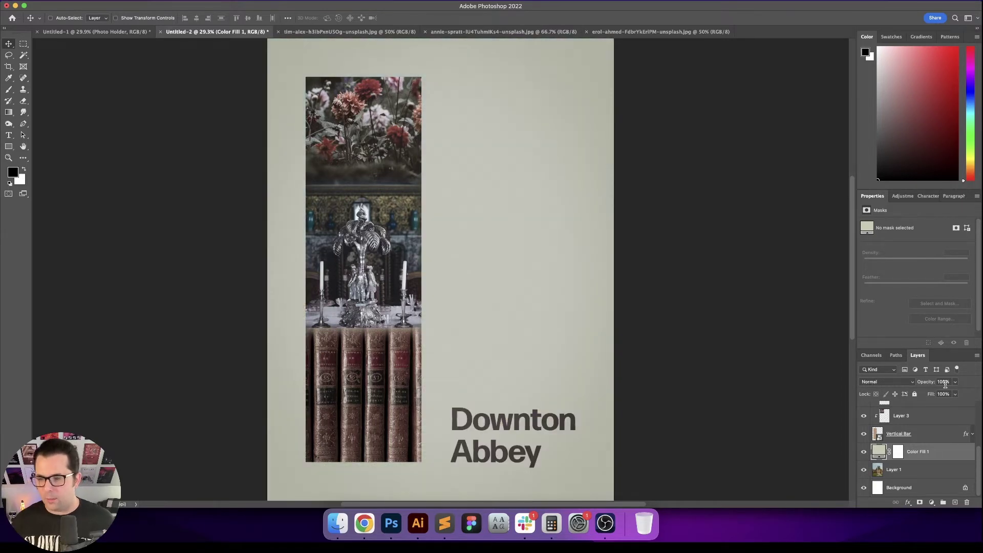
left_click(945, 383)
type("90")
key("Return")
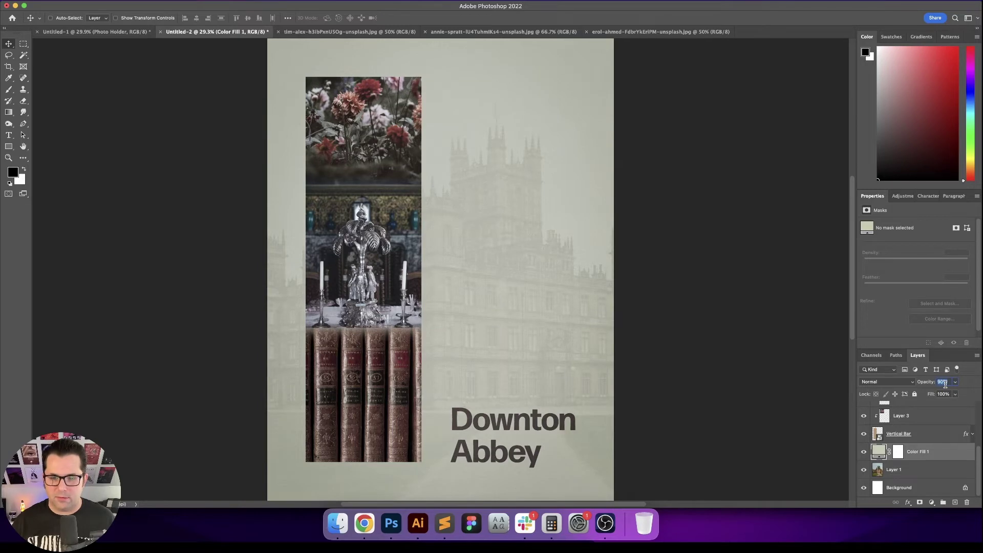
key("Return")
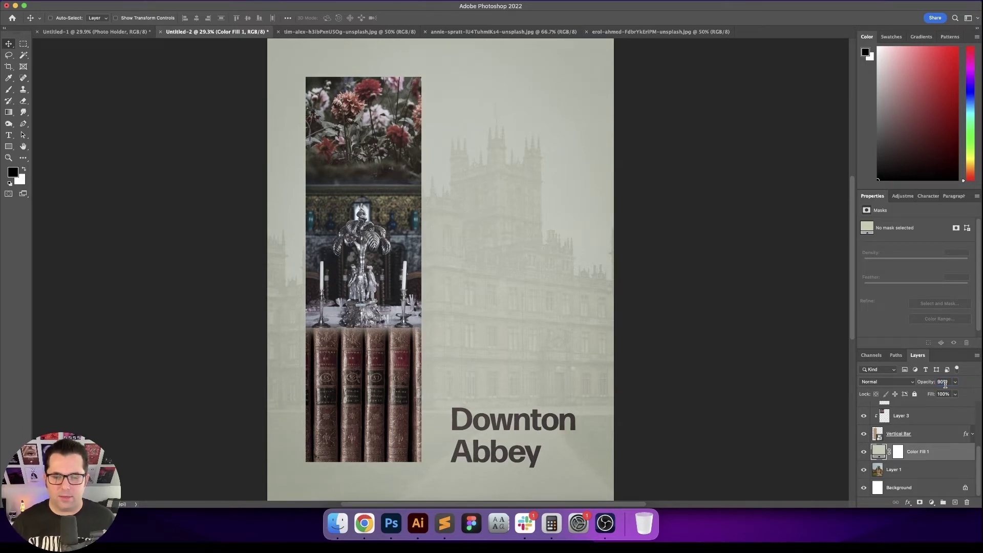
Examine the grain texture close up on the photo bar, the faded castle and the title.
key("super+equal")
key("super+equal")
key("super+equal")
key("super+equal")
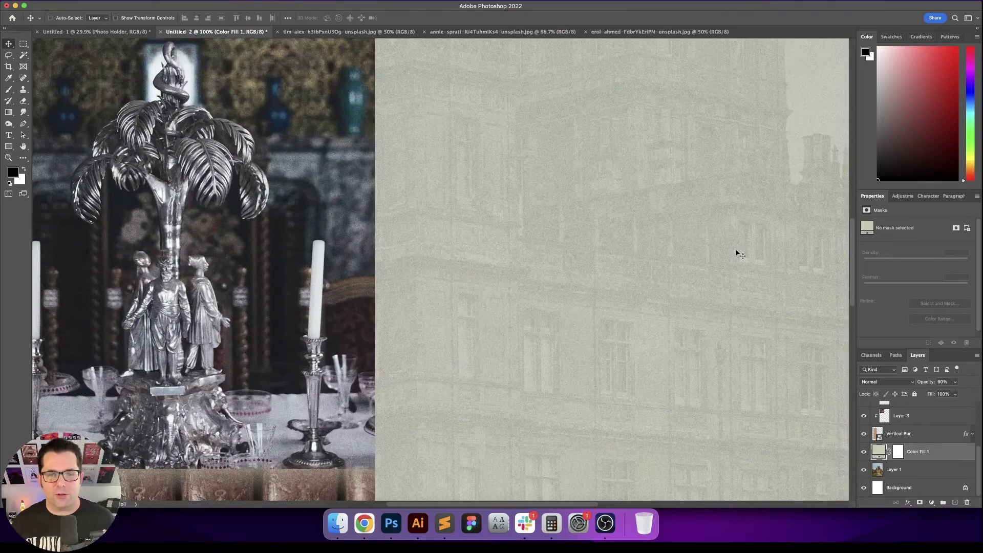
scroll(660, 324, "down", 10)
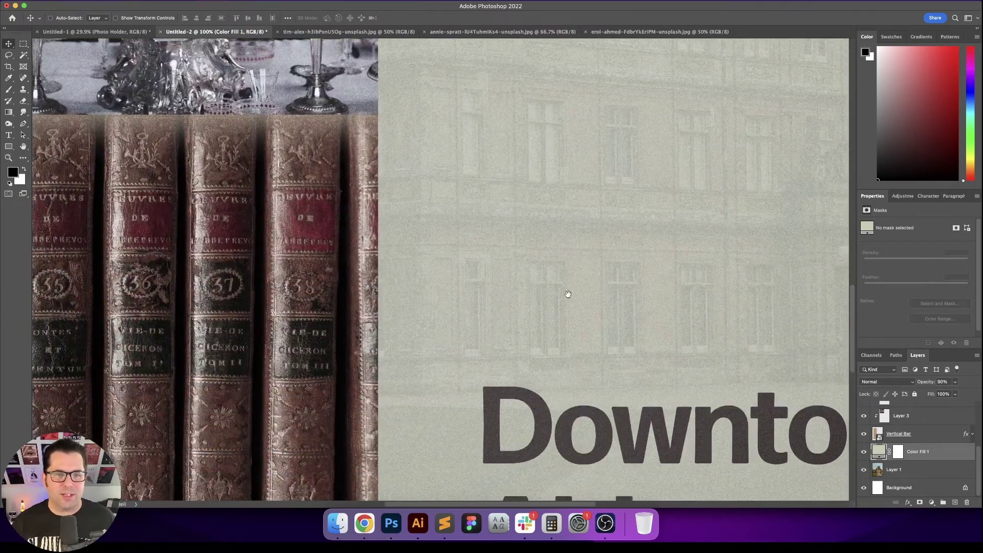
scroll(566, 285, "right", 5)
scroll(565, 285, "down", 1)
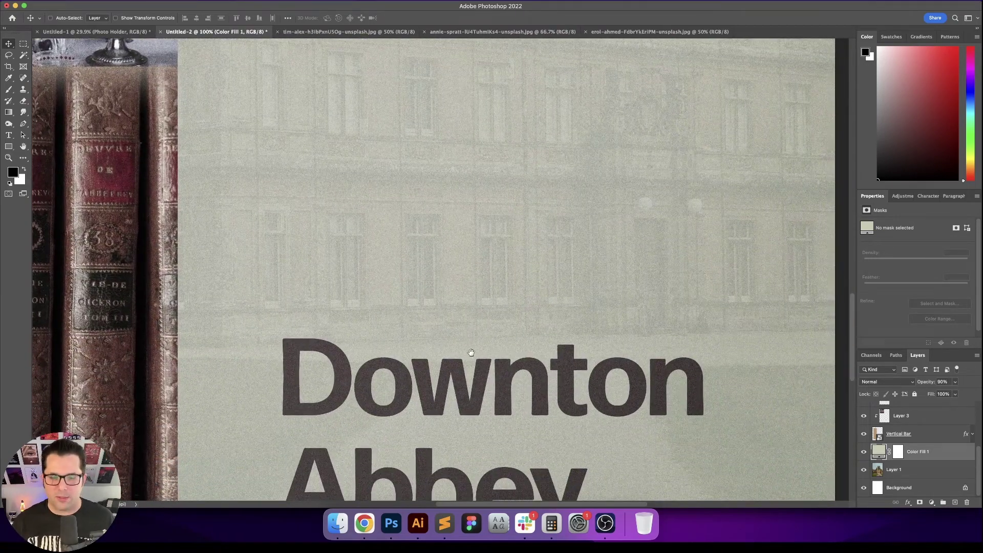
left_click_drag(471, 358, 445, 237)
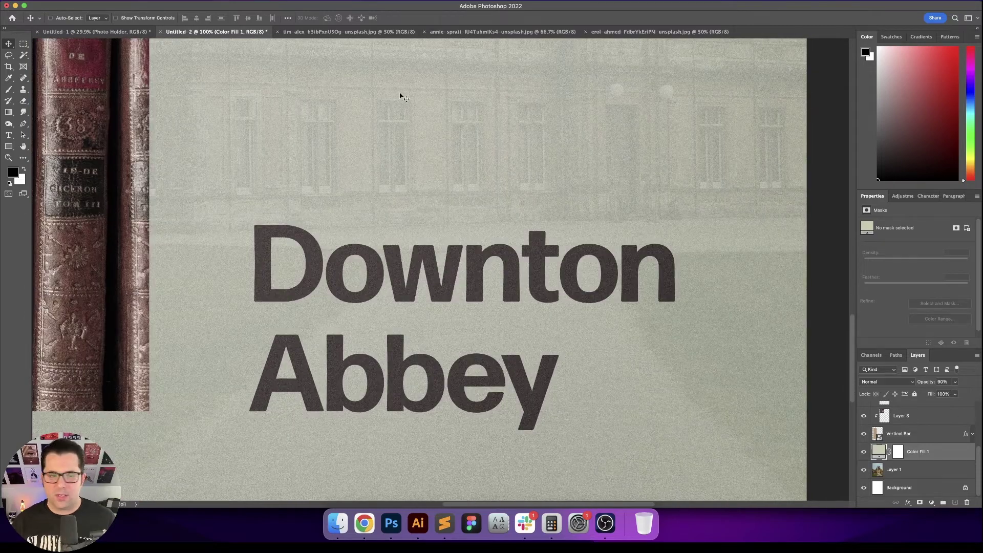
Apply a Gaussian Blur with a 3.0 pixel radius to the DA title layer.
scroll(954, 459, "up", 5)
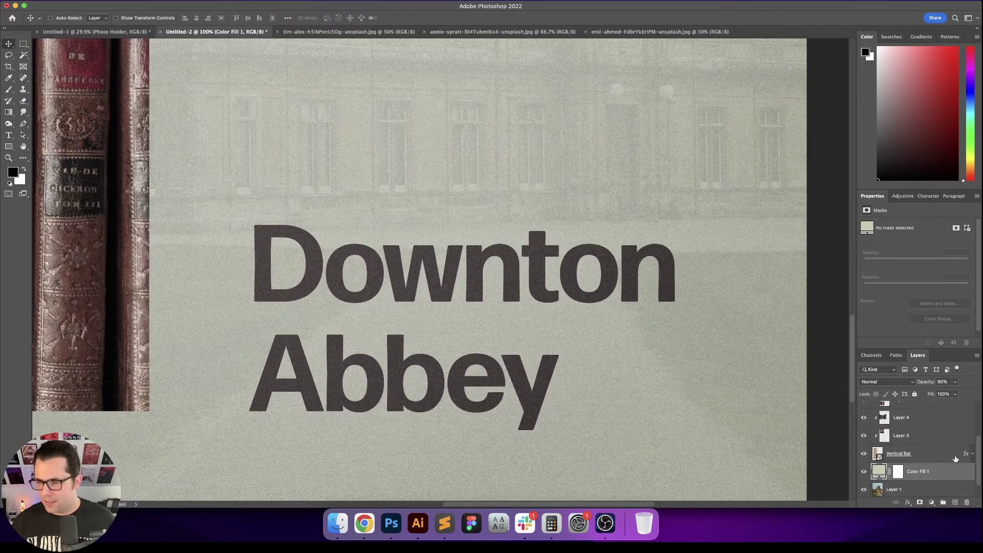
left_click(933, 448)
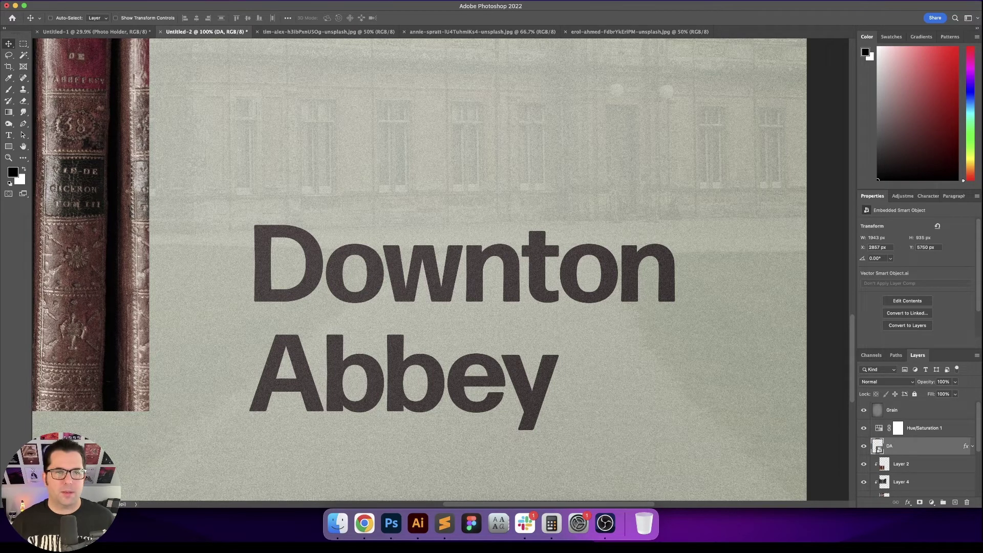
left_click(201, 2)
mouse_move(308, 107)
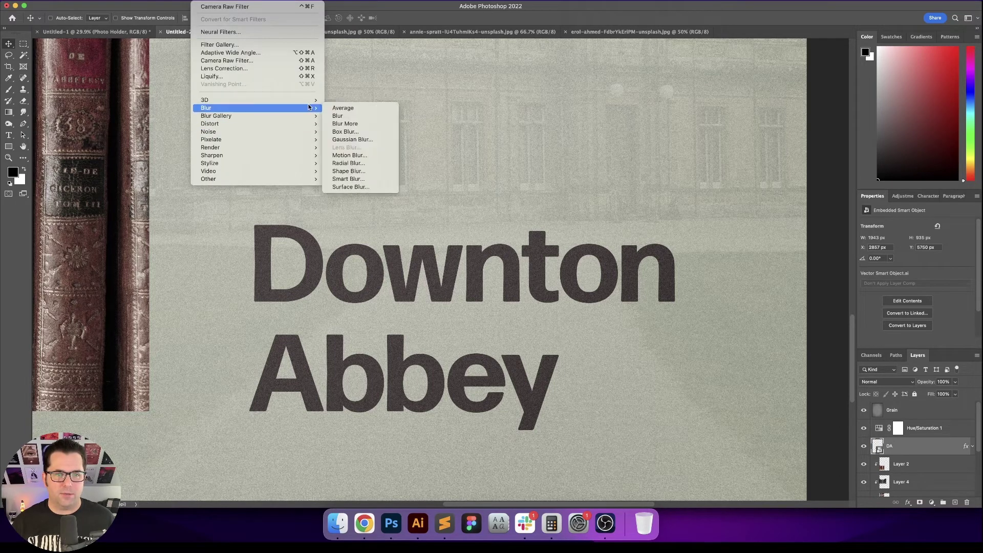
left_click(370, 140)
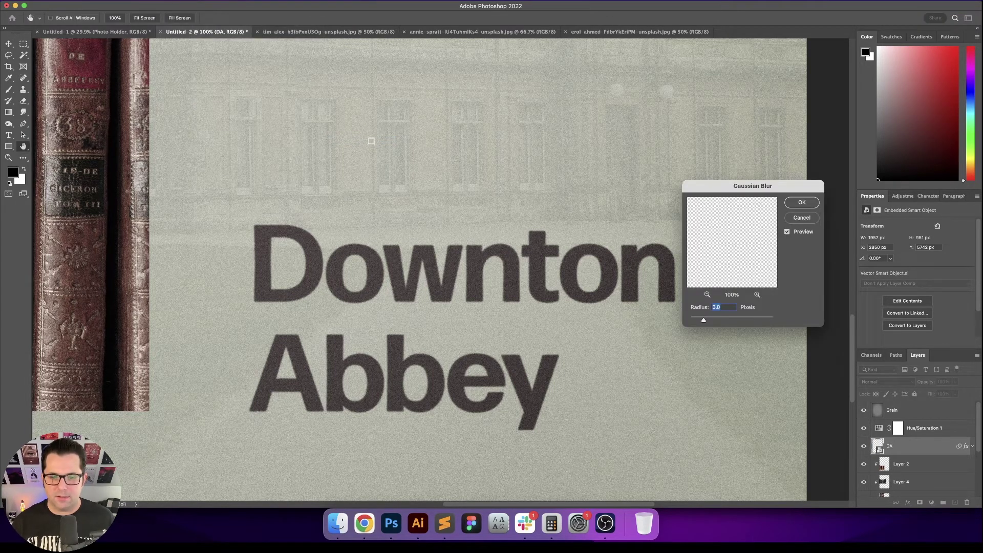
key("Return")
left_click_drag(398, 248, 514, 259)
key("super+0")
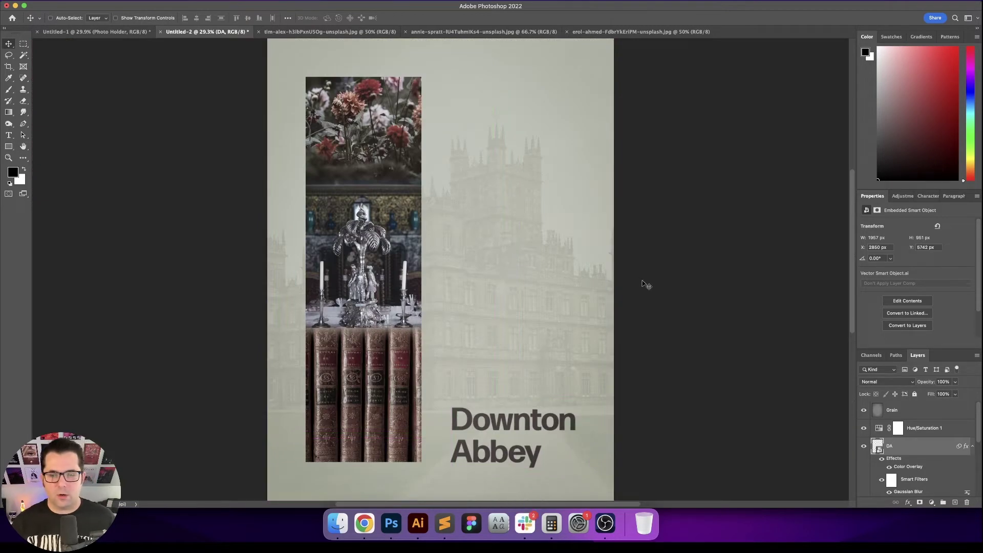
Review the whole poster in full-screen mode and return to the standard screen mode.
key("f")
key("f")
key("super+0")
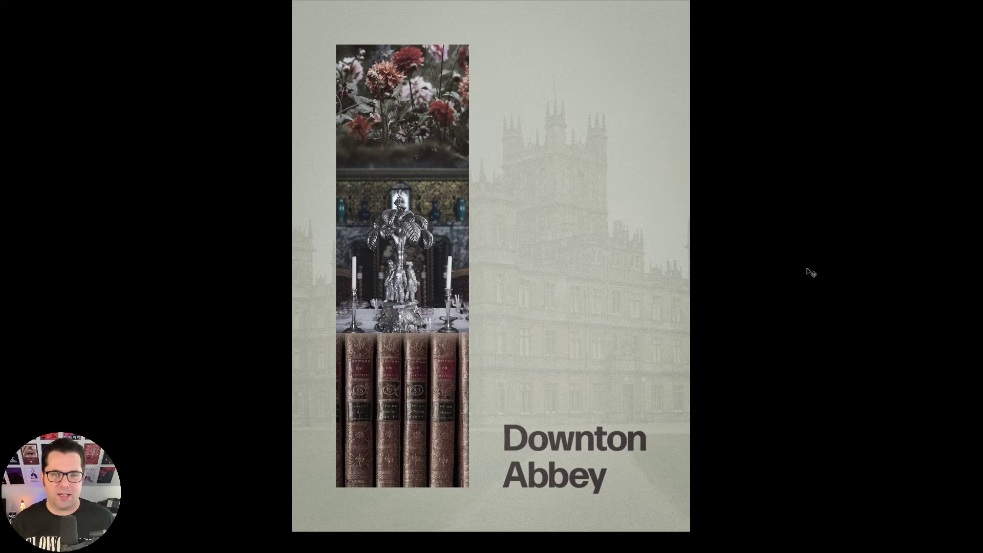
key("f")
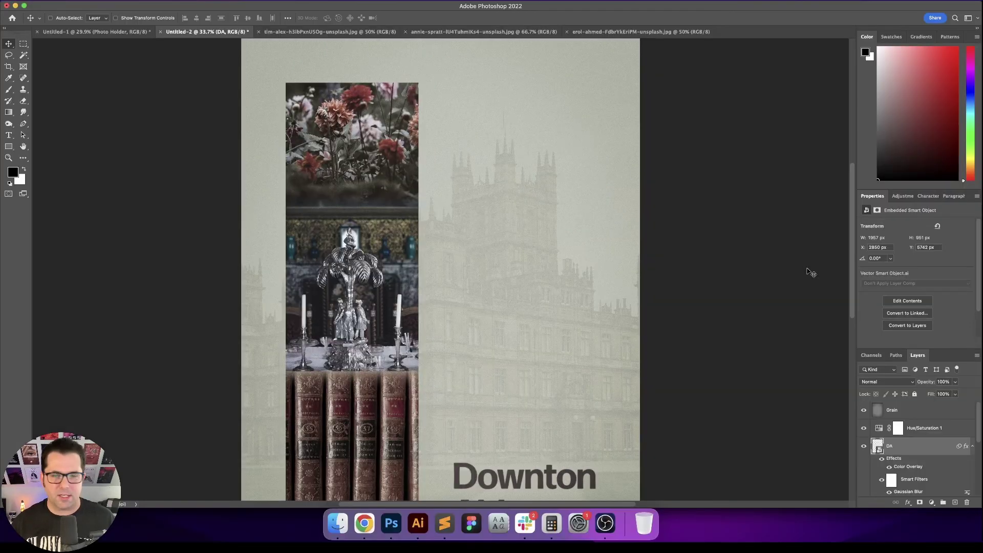
left_click_drag(755, 323, 755, 271)
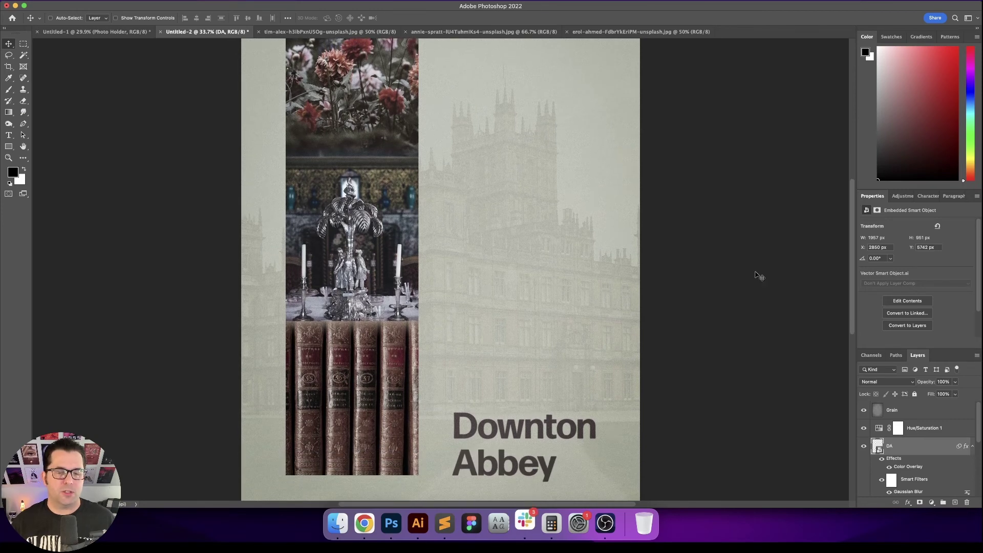